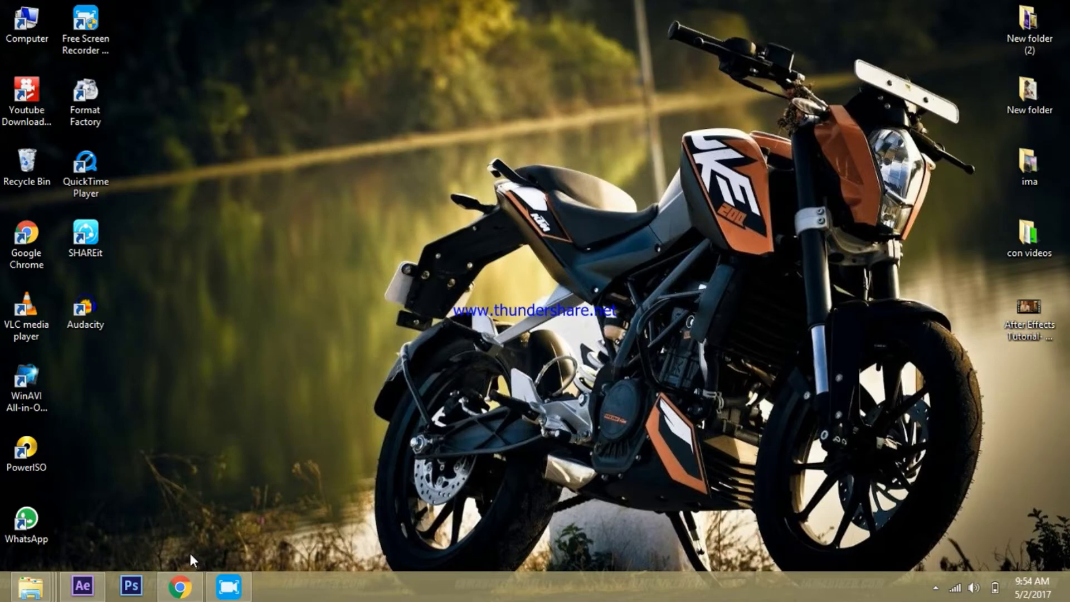
Browse the free After Effects templates on the 99templates.net home page to find the Wall and Photos template
{"action": "left_click", "coordinate": [178, 591]}
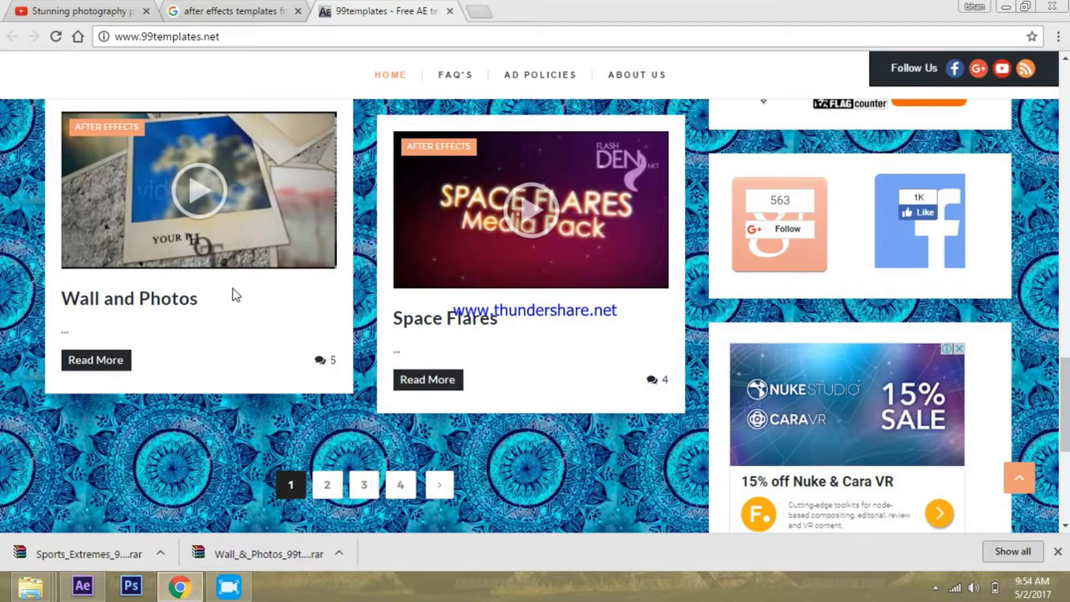
{"action": "scroll", "coordinate": [288, 275], "scroll_direction": "up", "scroll_amount": 10}
{"action": "scroll", "coordinate": [285, 257], "scroll_direction": "up", "scroll_amount": 15}
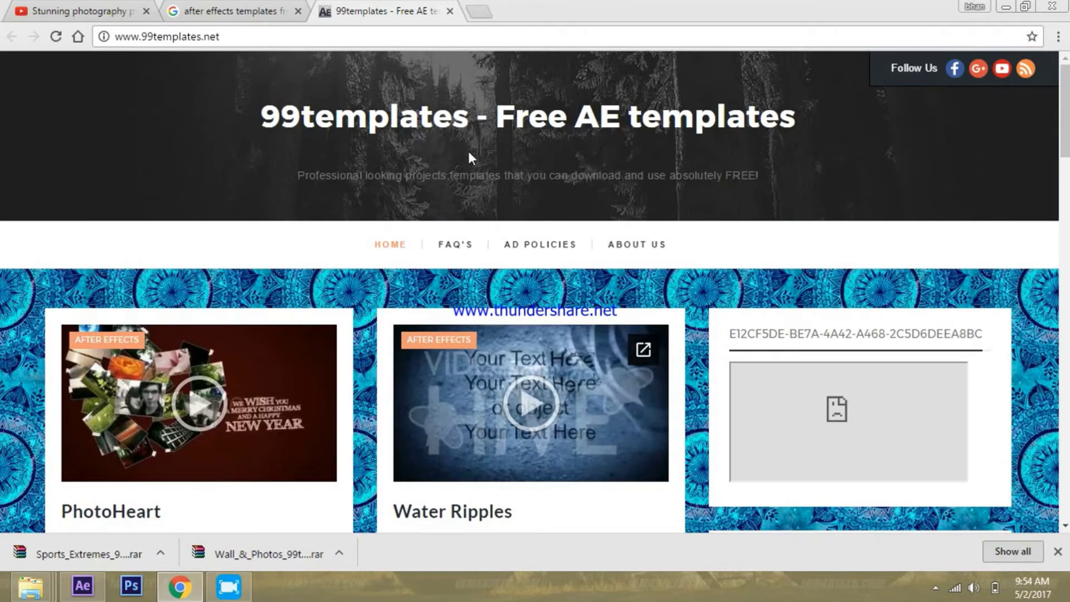
{"action": "scroll", "coordinate": [282, 328], "scroll_direction": "down", "scroll_amount": 20}
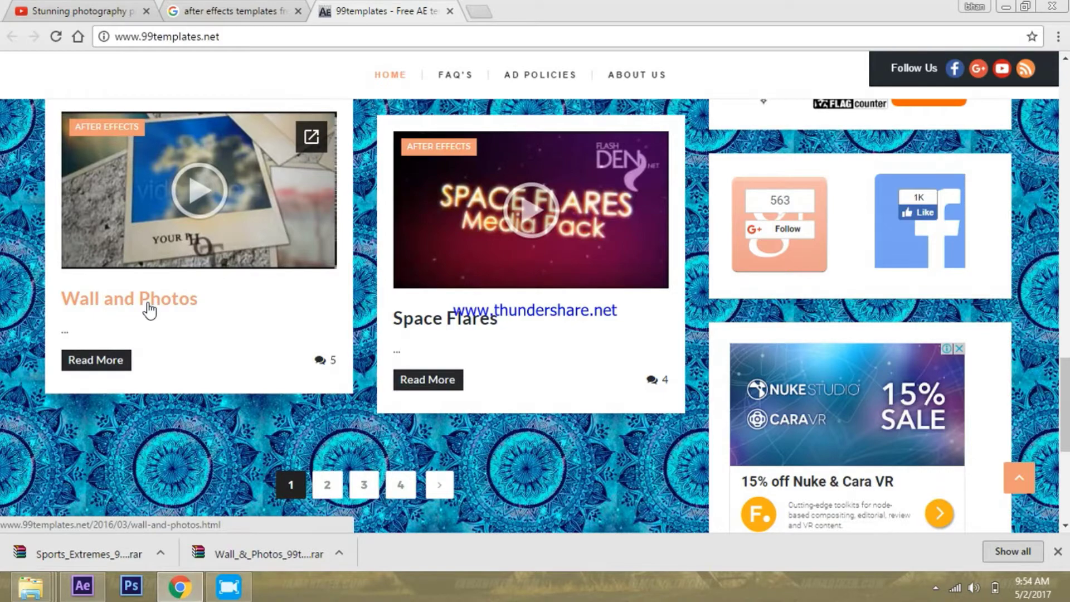
{"action": "scroll", "coordinate": [343, 279], "scroll_direction": "up", "scroll_amount": 15}
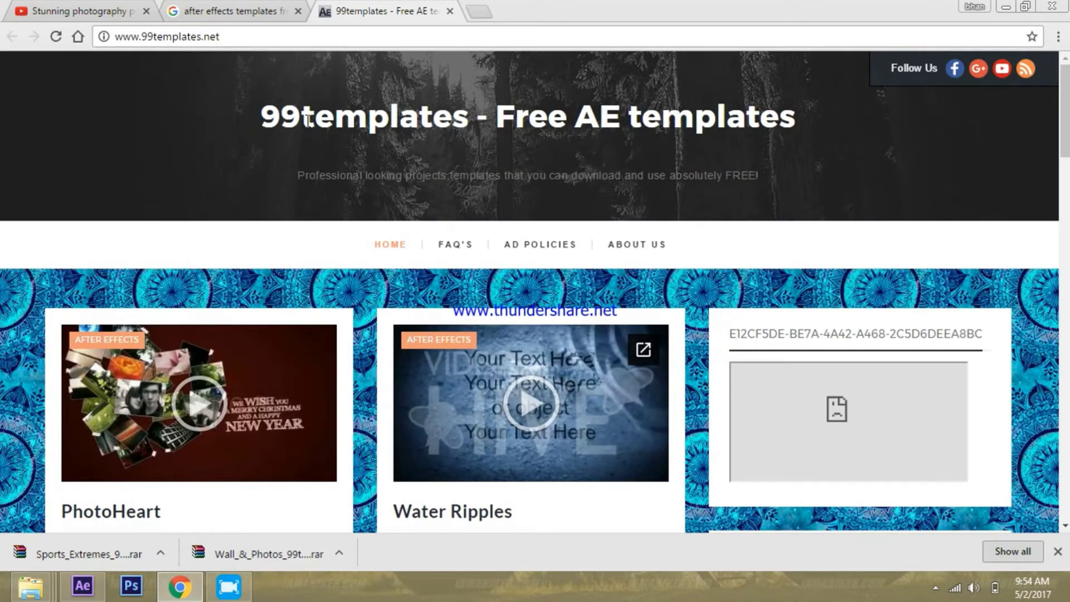
{"action": "scroll", "coordinate": [319, 378], "scroll_direction": "down", "scroll_amount": 15}
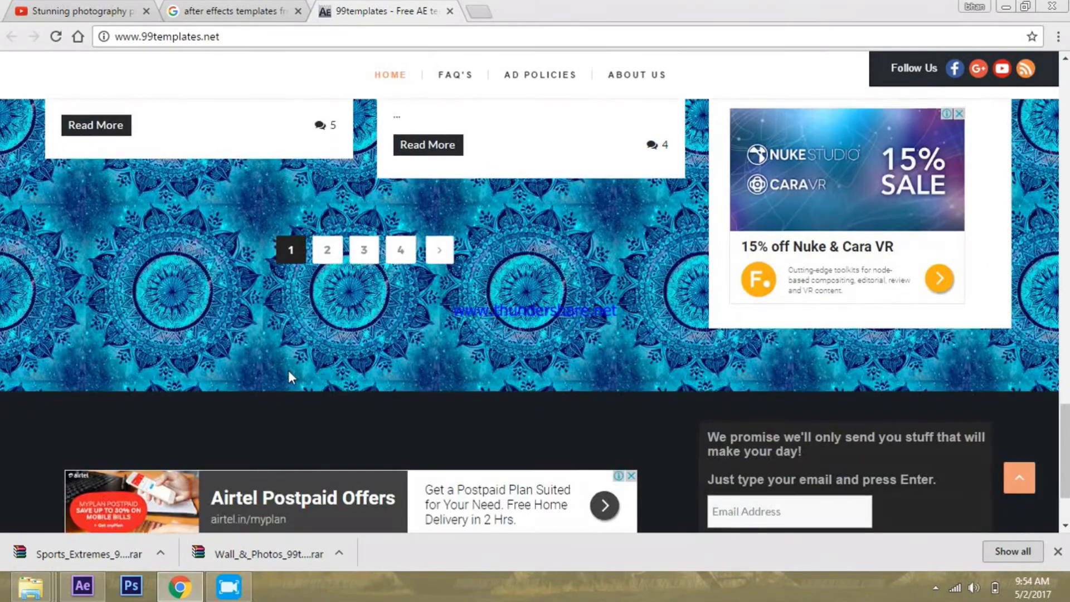
{"action": "scroll", "coordinate": [289, 374], "scroll_direction": "up", "scroll_amount": 5}
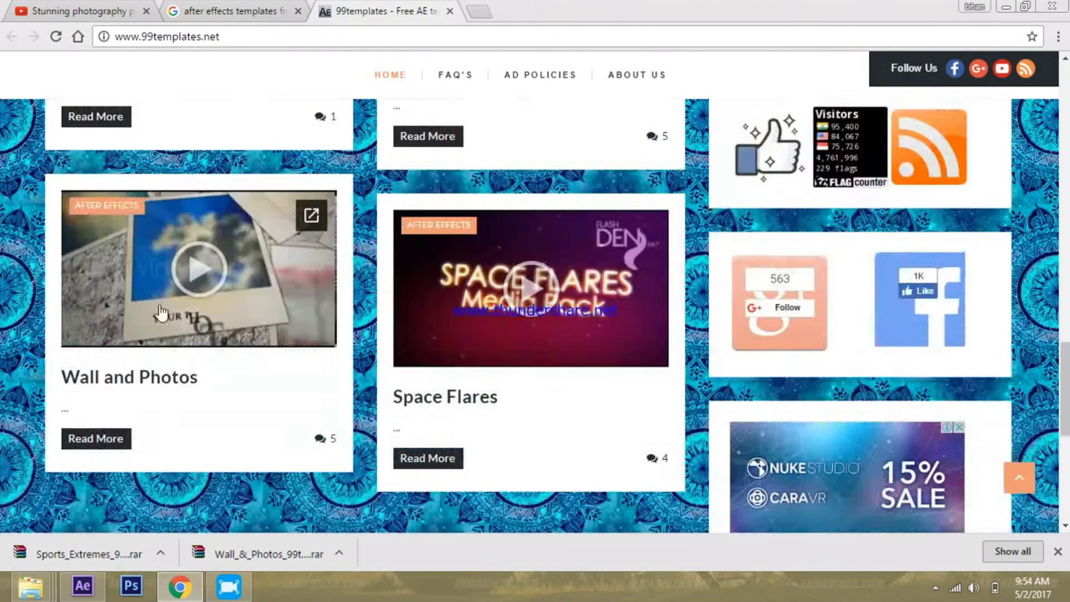
Open the Wall and Photos template page and examine its video preview and download link
{"action": "left_click", "coordinate": [147, 385]}
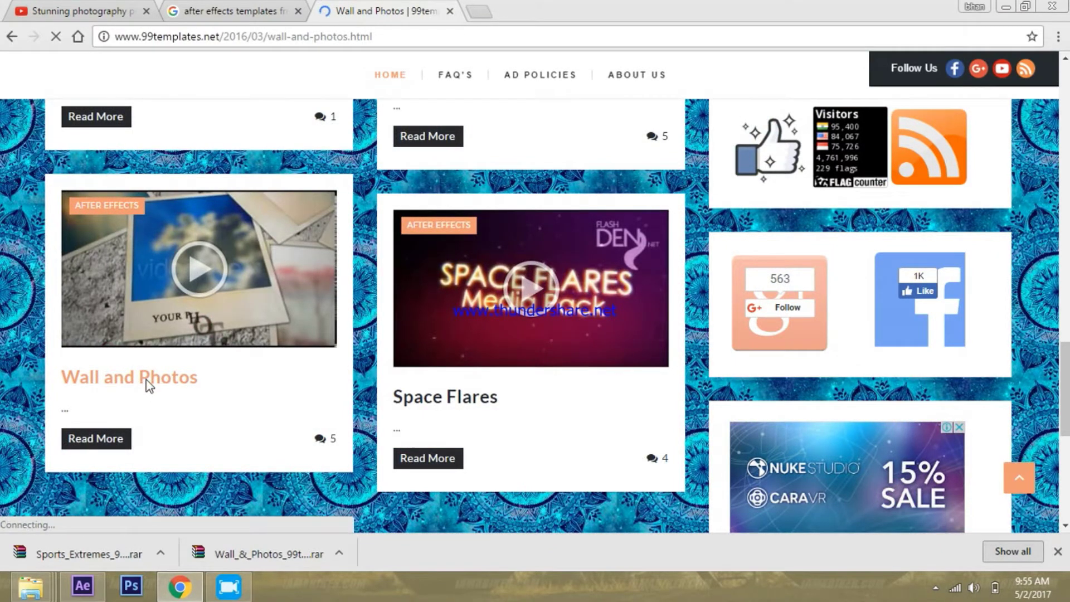
{"action": "scroll", "coordinate": [226, 422], "scroll_direction": "down", "scroll_amount": 1}
{"action": "scroll", "coordinate": [225, 423], "scroll_direction": "down", "scroll_amount": 16}
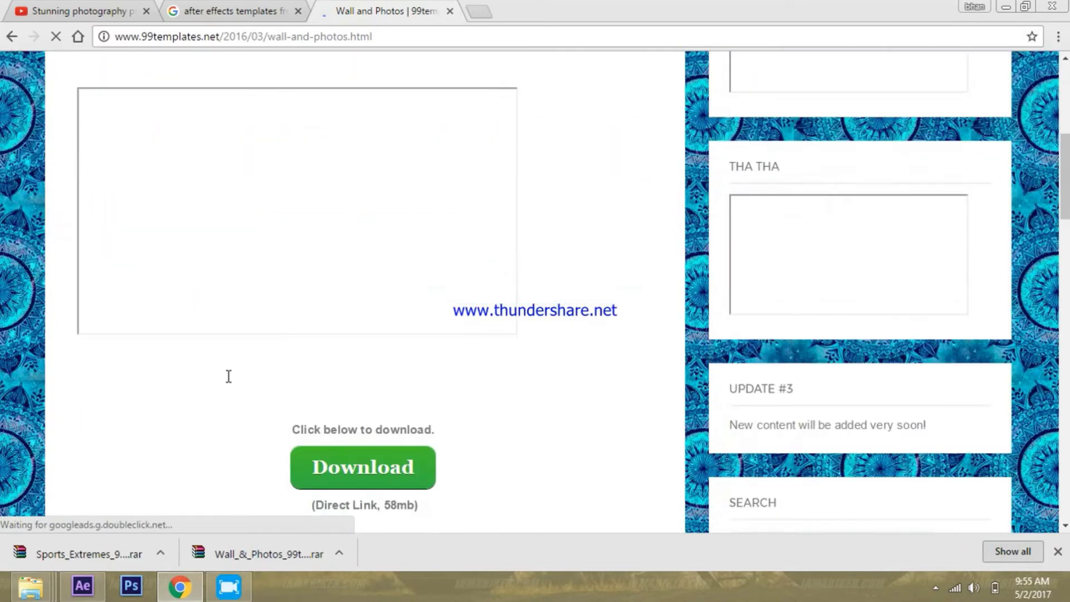
{"action": "scroll", "coordinate": [360, 362], "scroll_direction": "up", "scroll_amount": 3}
{"action": "scroll", "coordinate": [359, 363], "scroll_direction": "up", "scroll_amount": 6}
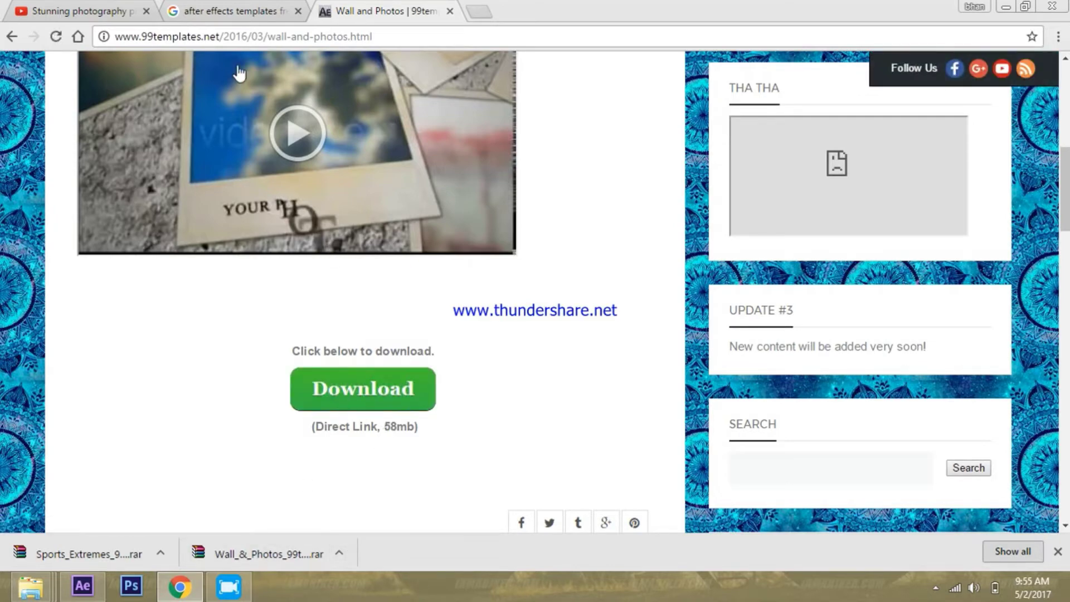
Inspect the Wall_&_Photos_99templates download folder, including its Files subfolder and the Wall and Photos CS4 project file
{"action": "left_click", "coordinate": [165, 589]}
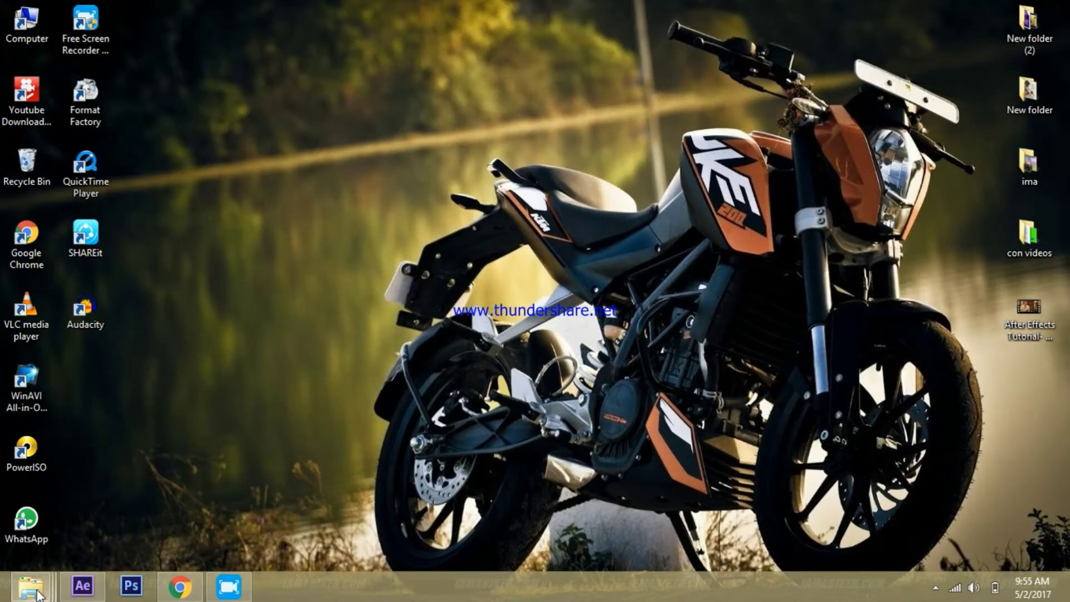
{"action": "mouse_move", "coordinate": [31, 586]}
{"action": "left_click", "coordinate": [87, 506]}
{"action": "left_click", "coordinate": [543, 142]}
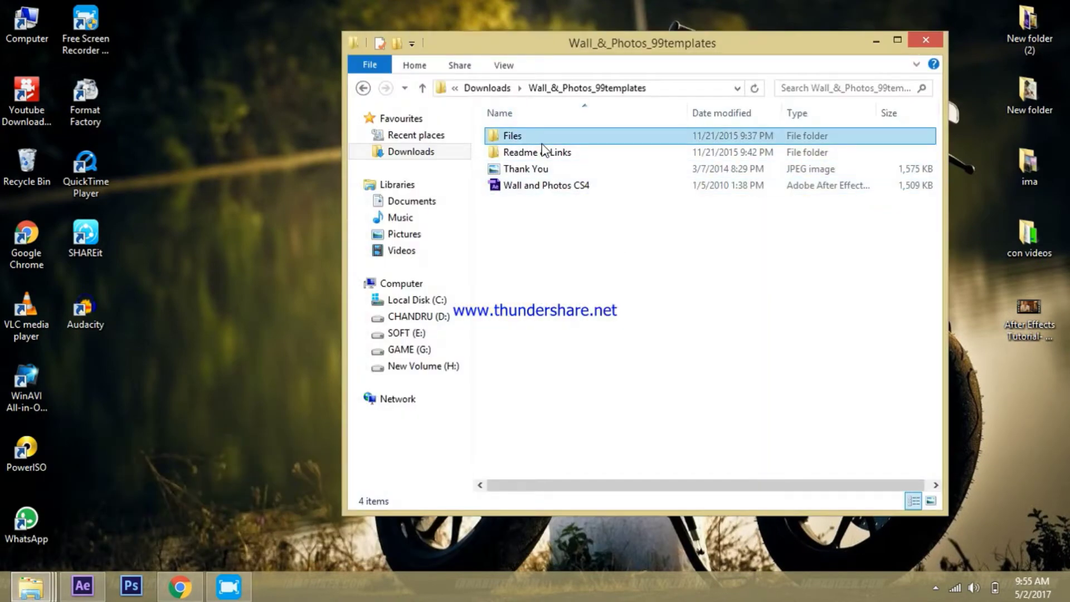
{"action": "double_click", "coordinate": [540, 139]}
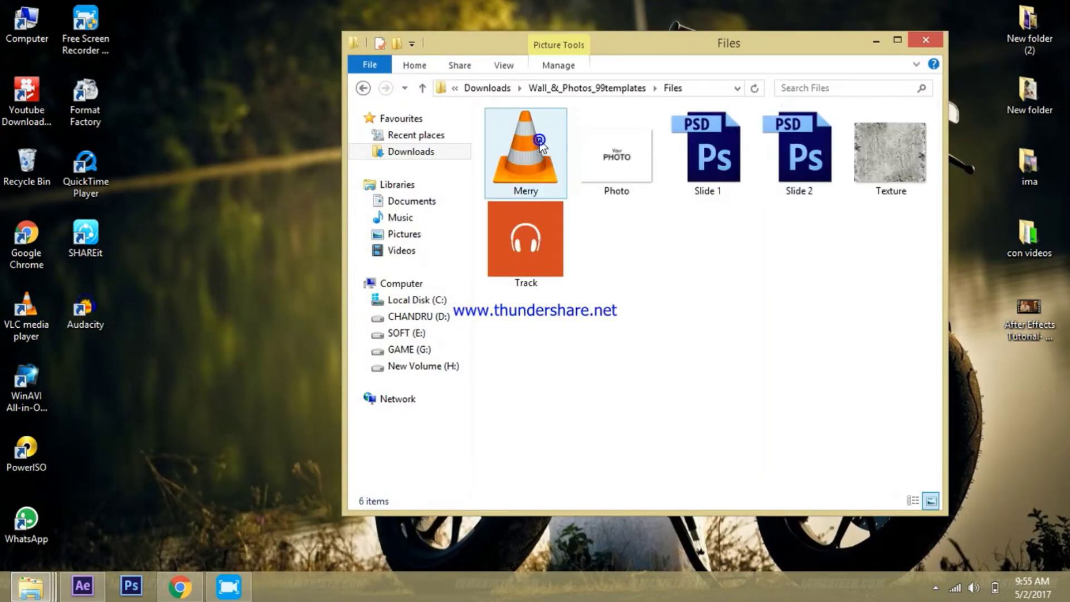
{"action": "left_click", "coordinate": [363, 88]}
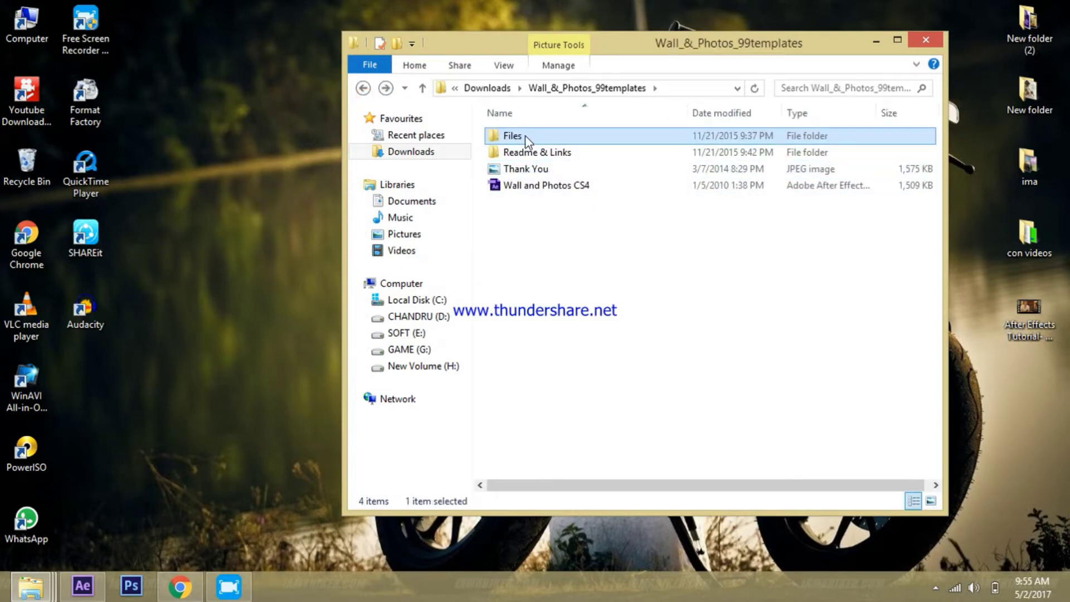
{"action": "left_click", "coordinate": [523, 189]}
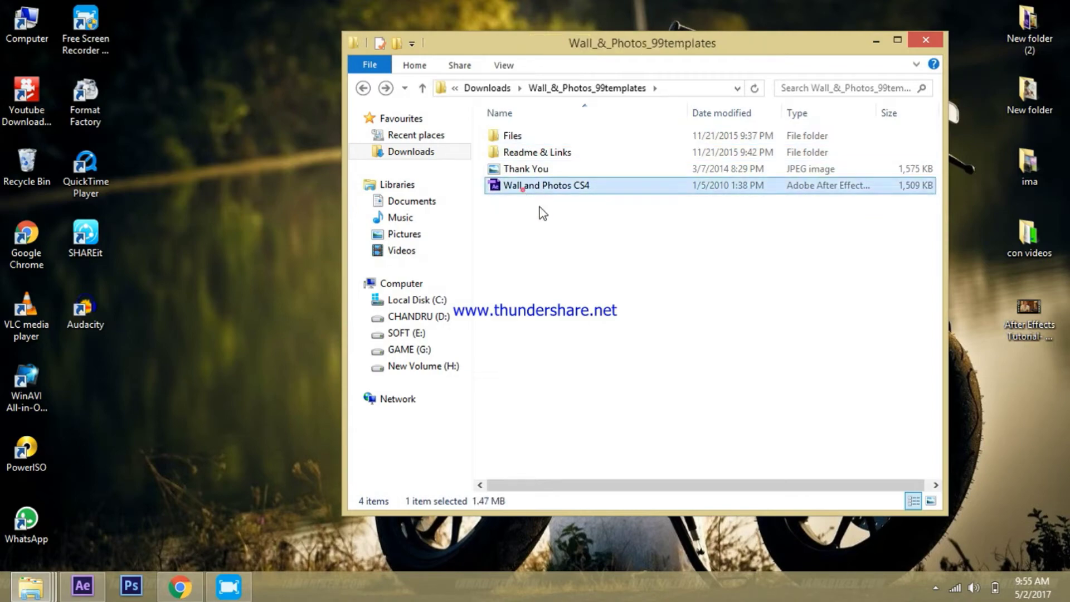
{"action": "left_click", "coordinate": [881, 40]}
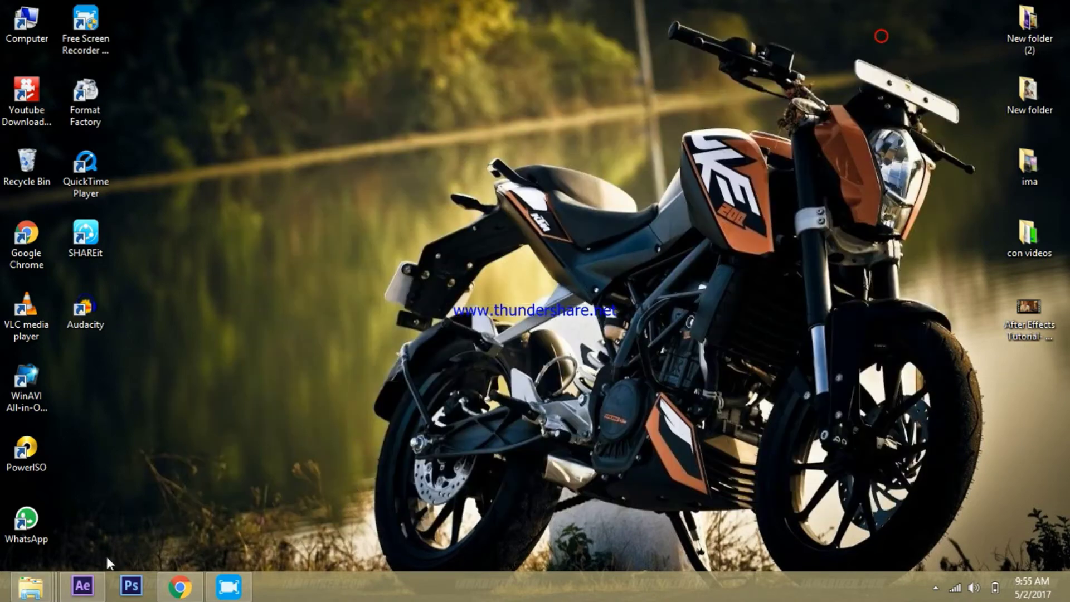
Switch to After Effects, preview Final Comp at several times, and review the Photo 1 and Photo 2 compositions
{"action": "left_click", "coordinate": [84, 588]}
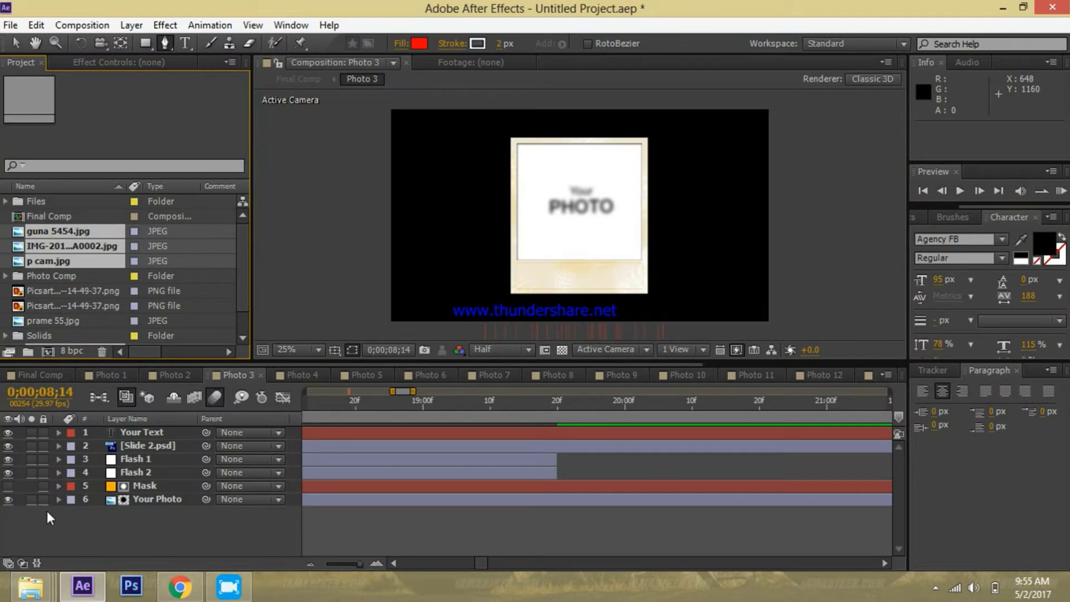
{"action": "left_click", "coordinate": [25, 376]}
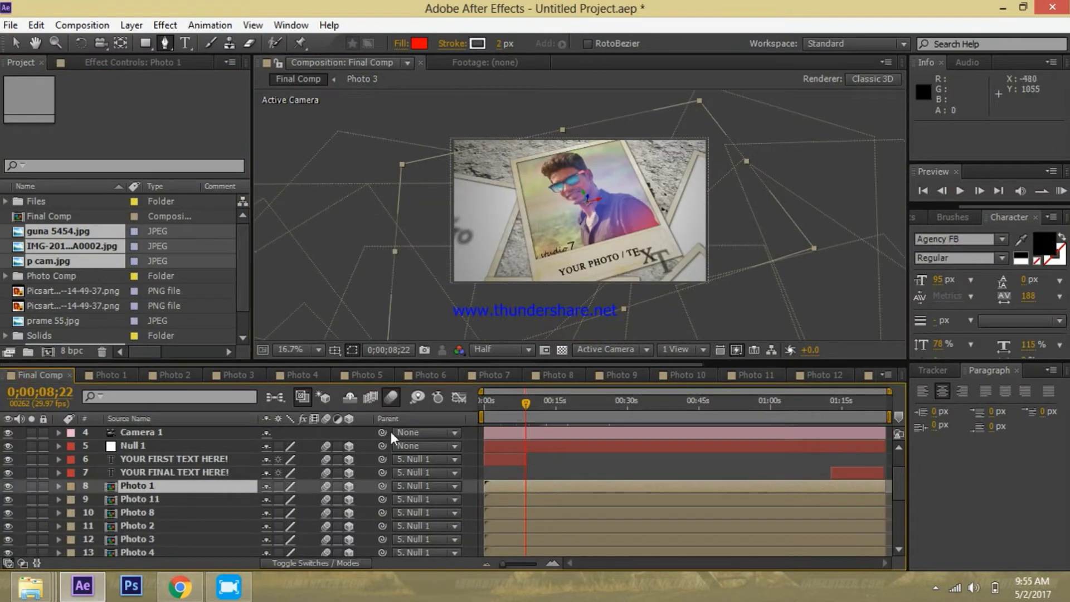
{"action": "left_click_drag", "start_coordinate": [493, 404], "coordinate": [480, 411]}
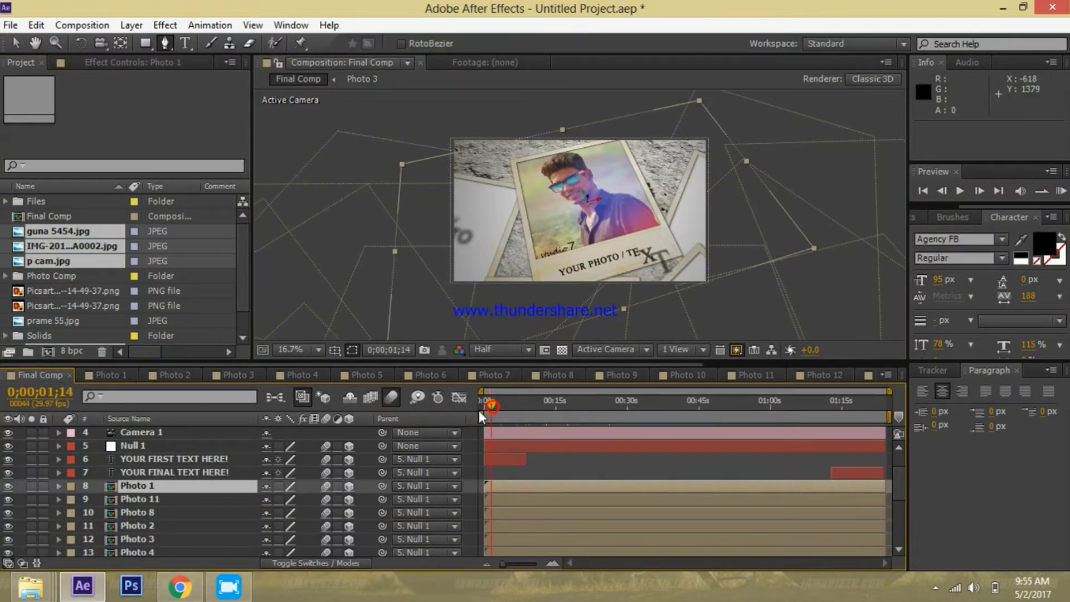
{"action": "left_click", "coordinate": [637, 403]}
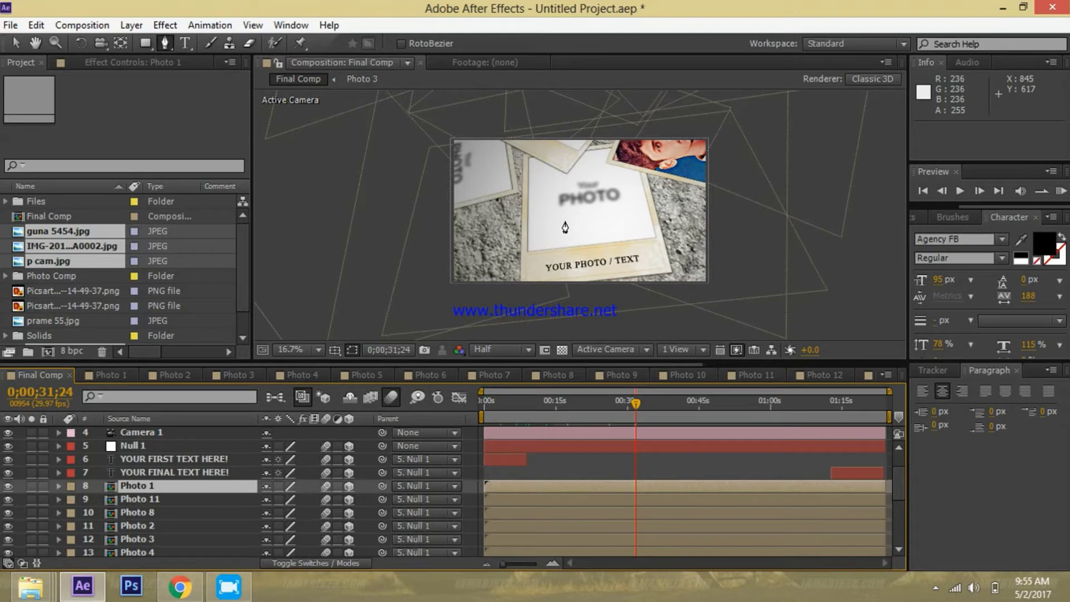
{"action": "left_click", "coordinate": [491, 405]}
{"action": "left_click_drag", "start_coordinate": [484, 405], "coordinate": [476, 406]}
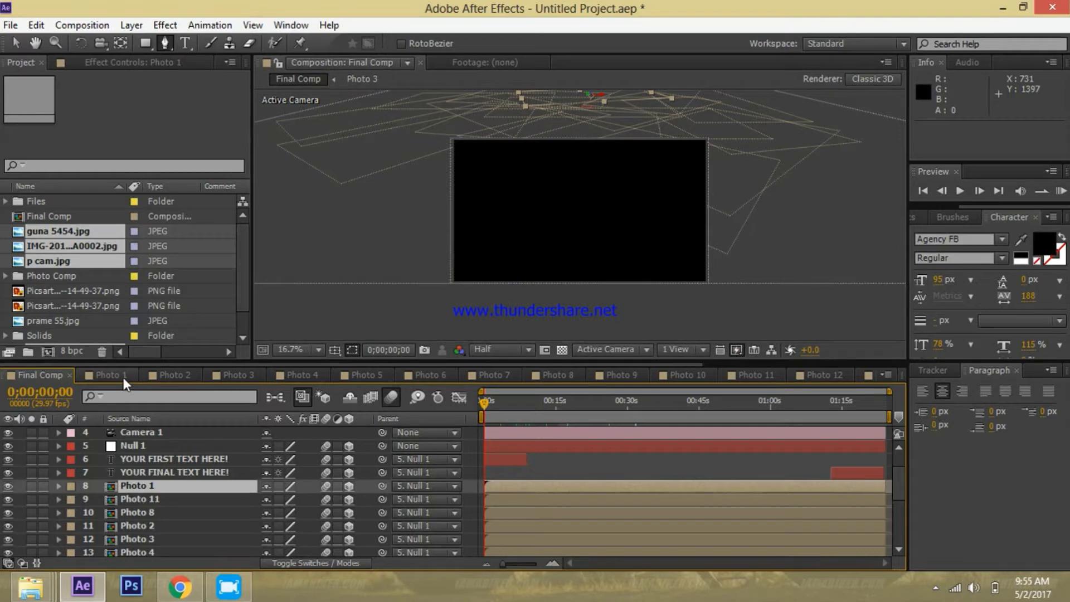
{"action": "left_click", "coordinate": [107, 375]}
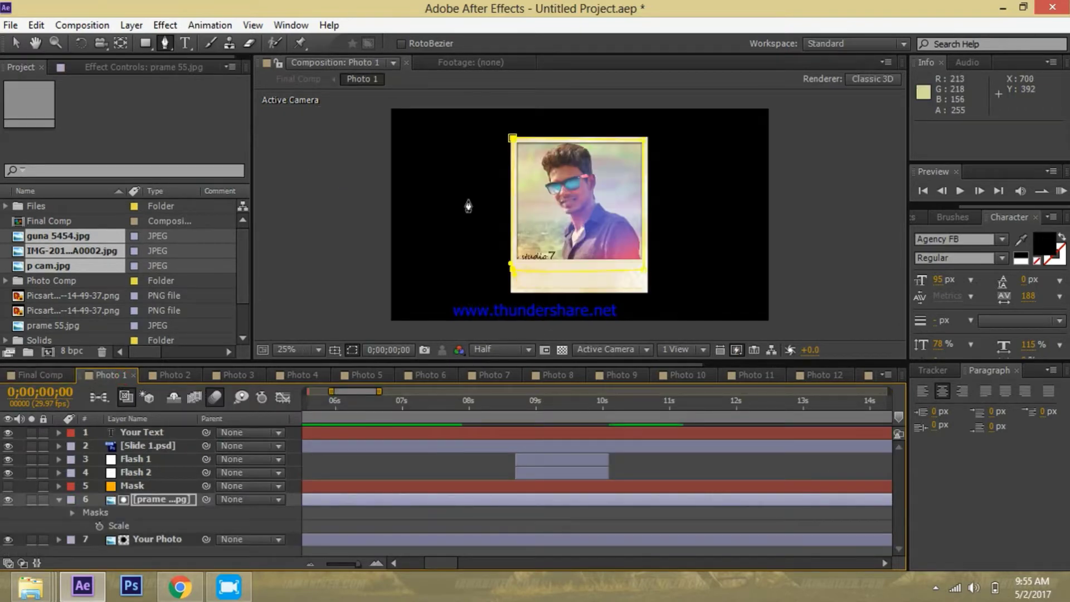
{"action": "left_click", "coordinate": [157, 372]}
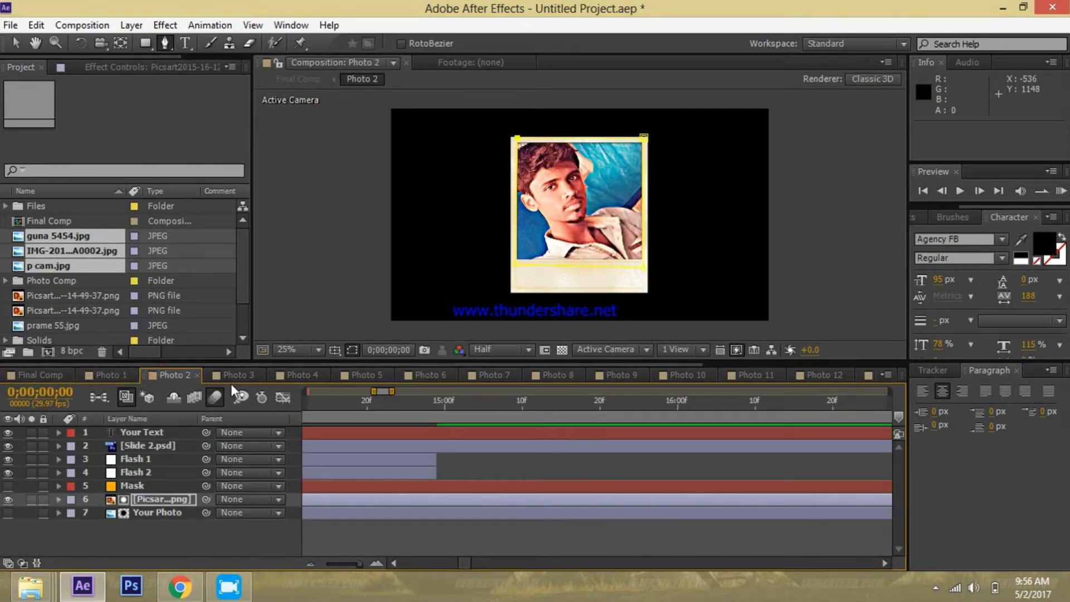
Add p cam.jpg to the Photo 3 composition as a layer between Mask and Your Photo
{"action": "left_click", "coordinate": [232, 377]}
{"action": "scroll", "coordinate": [582, 220], "scroll_direction": "up", "scroll_amount": 4}
{"action": "scroll", "coordinate": [562, 215], "scroll_direction": "down", "scroll_amount": 4}
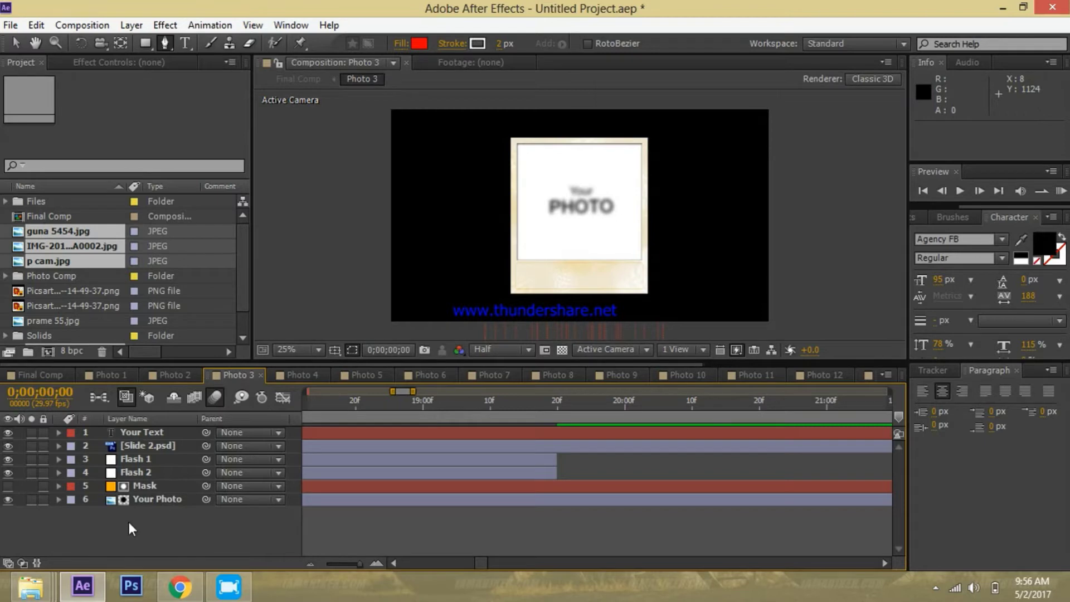
{"action": "left_click_drag", "start_coordinate": [76, 259], "coordinate": [142, 493]}
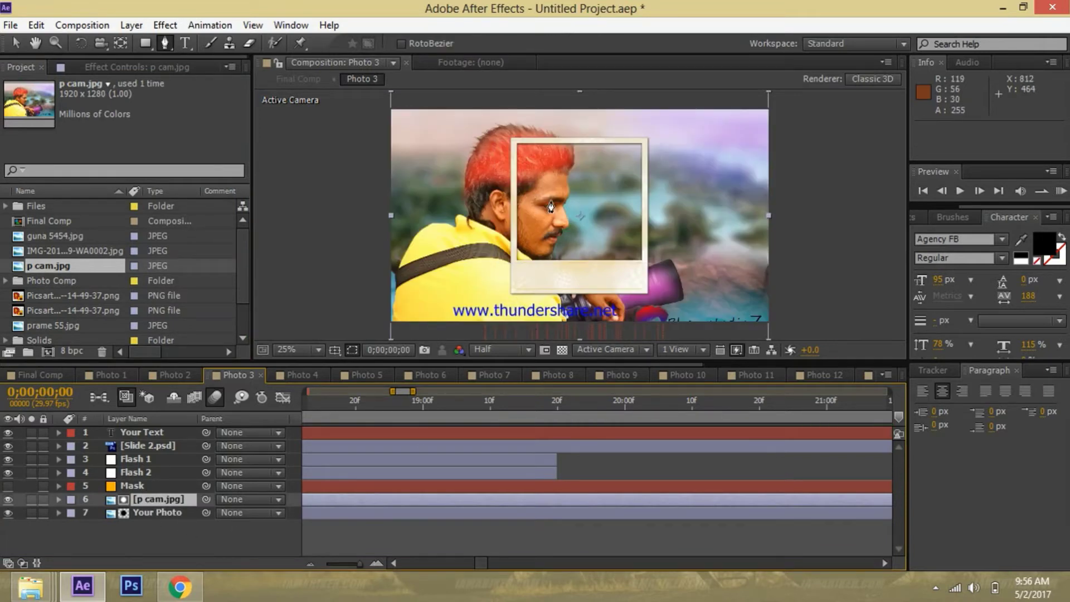
Scale the p cam.jpg layer down to about 54% and position it at about 1144, 480 so it fills the frame's opening
{"action": "left_click", "coordinate": [16, 43]}
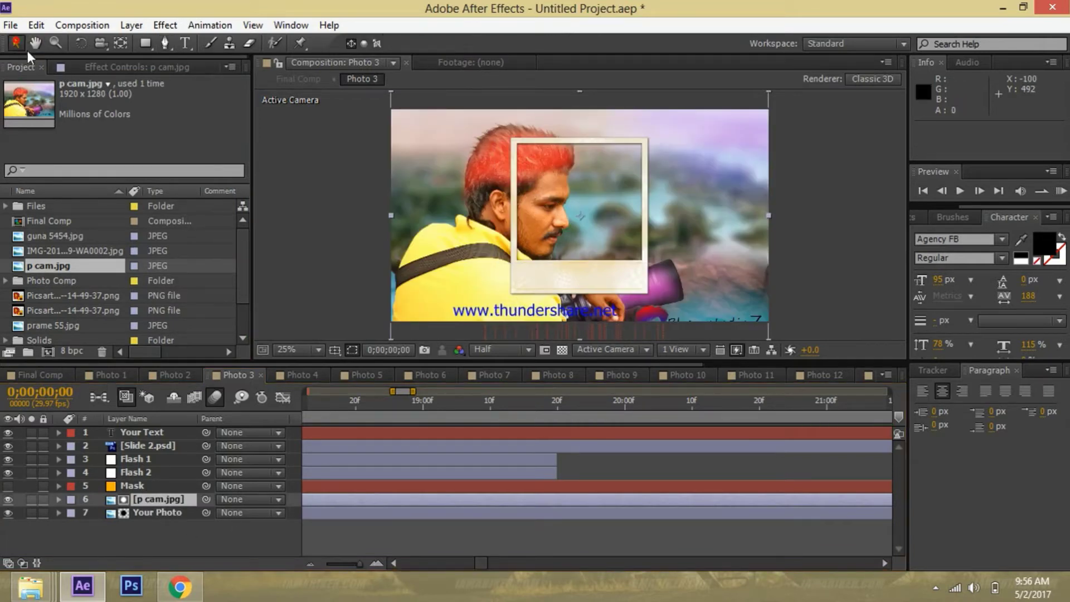
{"action": "left_click_drag", "start_coordinate": [584, 185], "coordinate": [588, 182]}
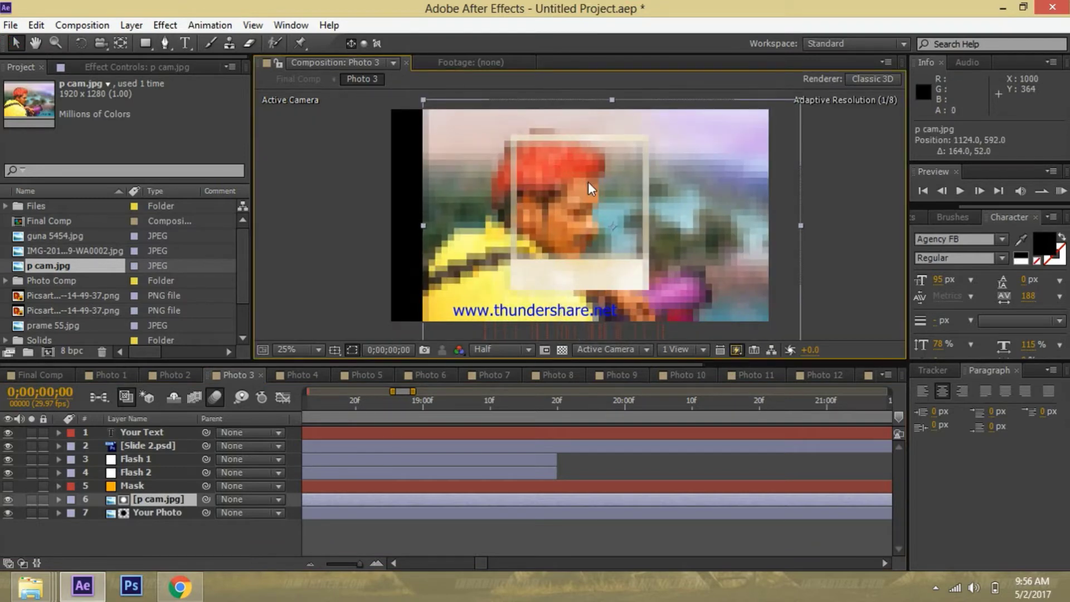
{"action": "key", "text": "comma"}
{"action": "left_click_drag", "start_coordinate": [691, 281], "coordinate": [647, 255]}
{"action": "key", "text": "period"}
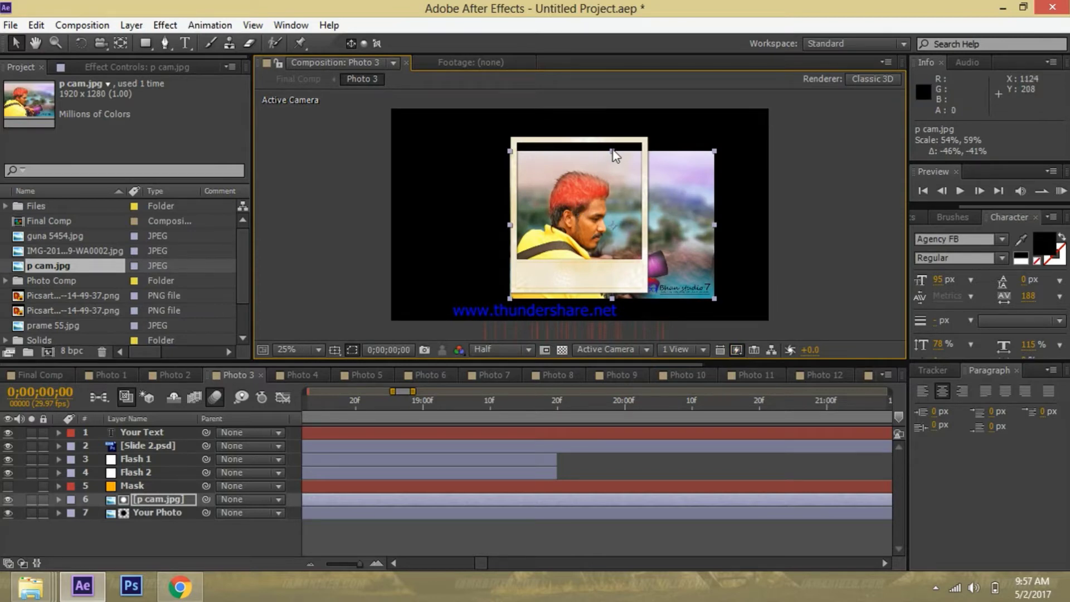
{"action": "left_click_drag", "start_coordinate": [611, 157], "coordinate": [620, 161]}
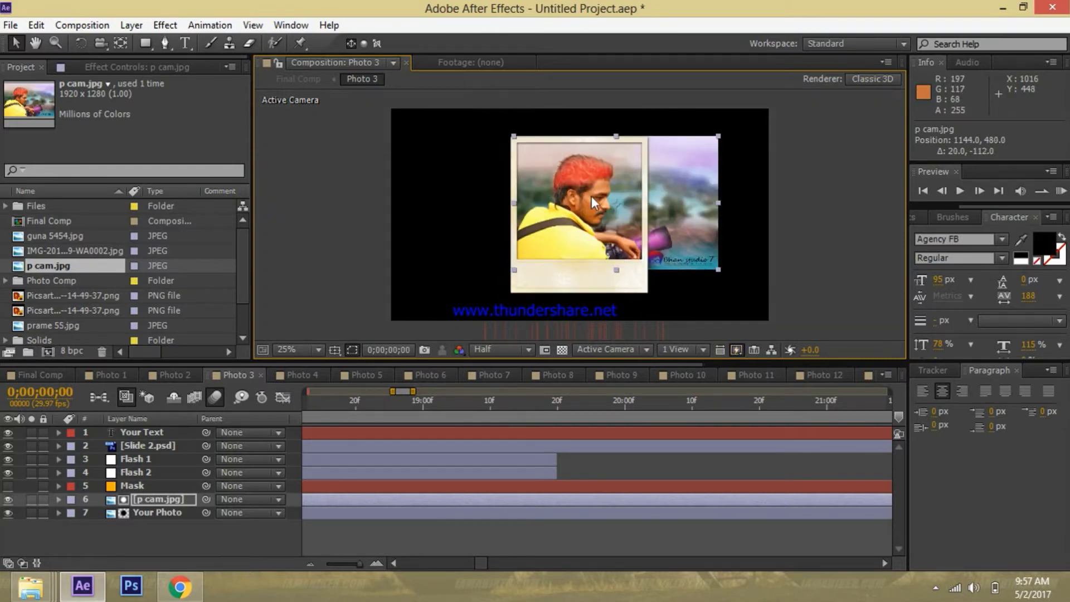
Preview Final Comp at about 10 and 18 seconds to check how the new photo looks
{"action": "left_click", "coordinate": [68, 375]}
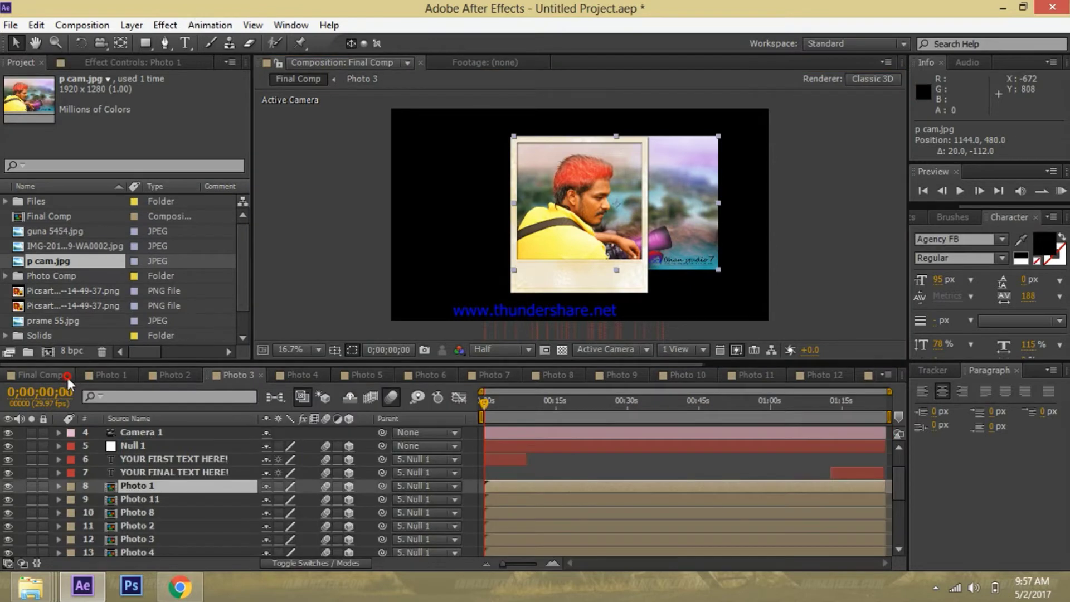
{"action": "left_click", "coordinate": [533, 400]}
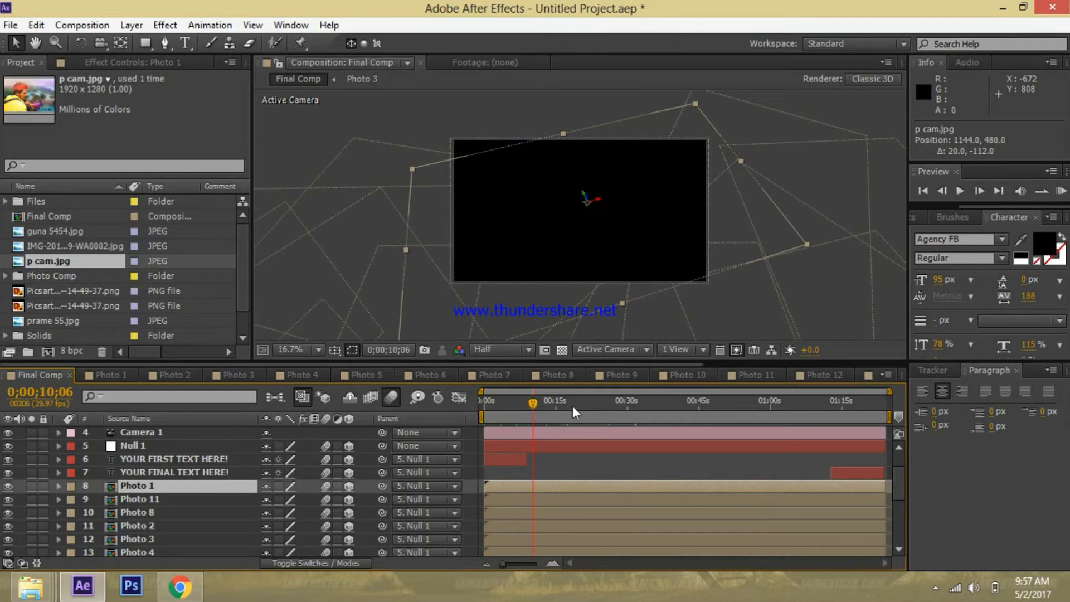
{"action": "left_click", "coordinate": [574, 409]}
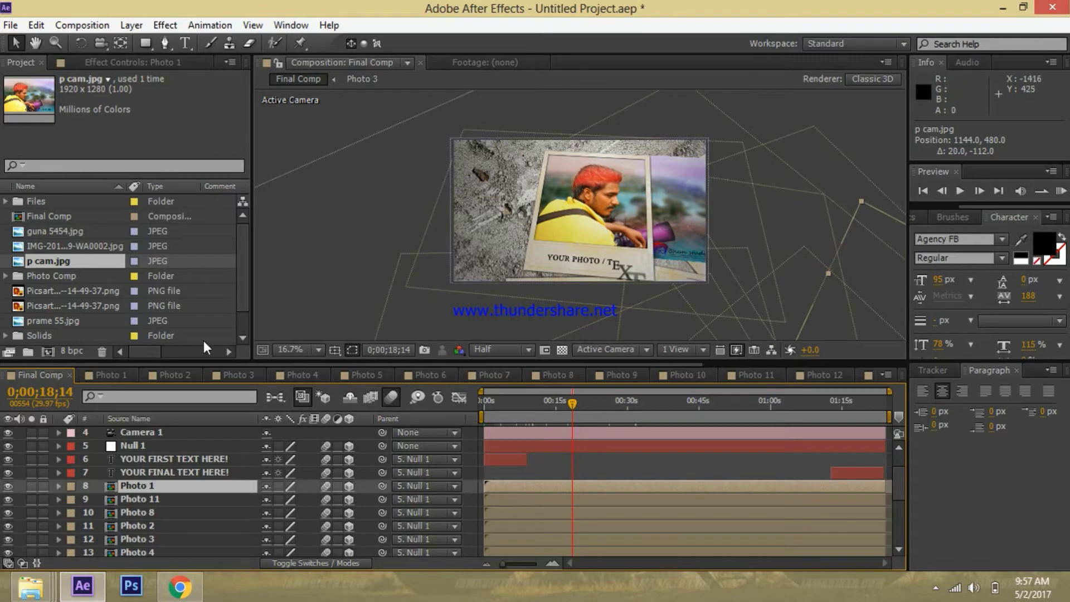
Mask the p cam.jpg layer in Photo 3 with a four-point Pen tool rectangle around the frame's opening, and check Final Comp
{"action": "left_click", "coordinate": [220, 371]}
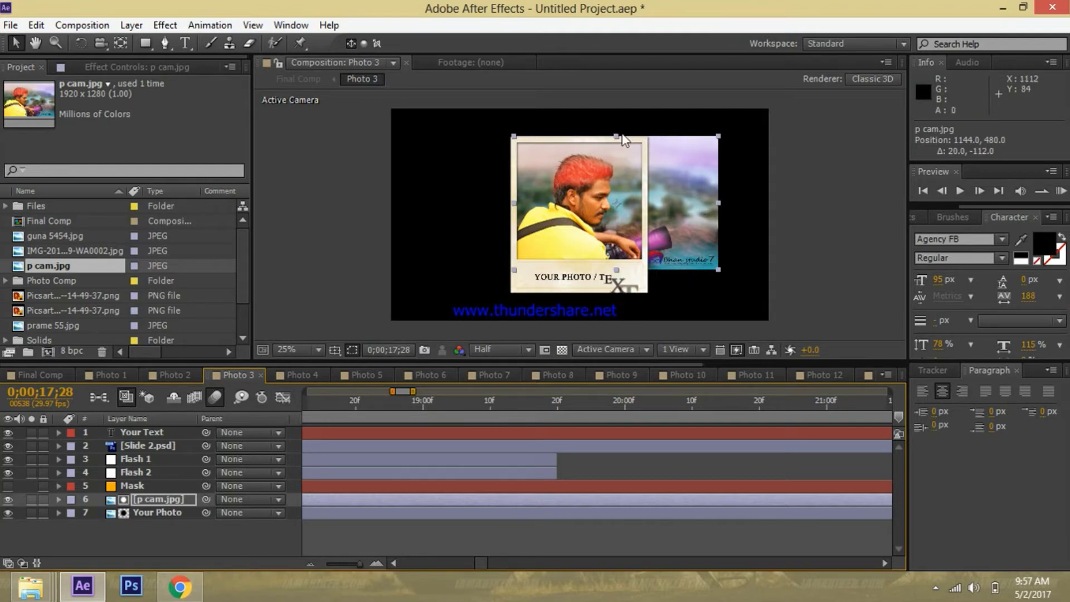
{"action": "left_click", "coordinate": [164, 43]}
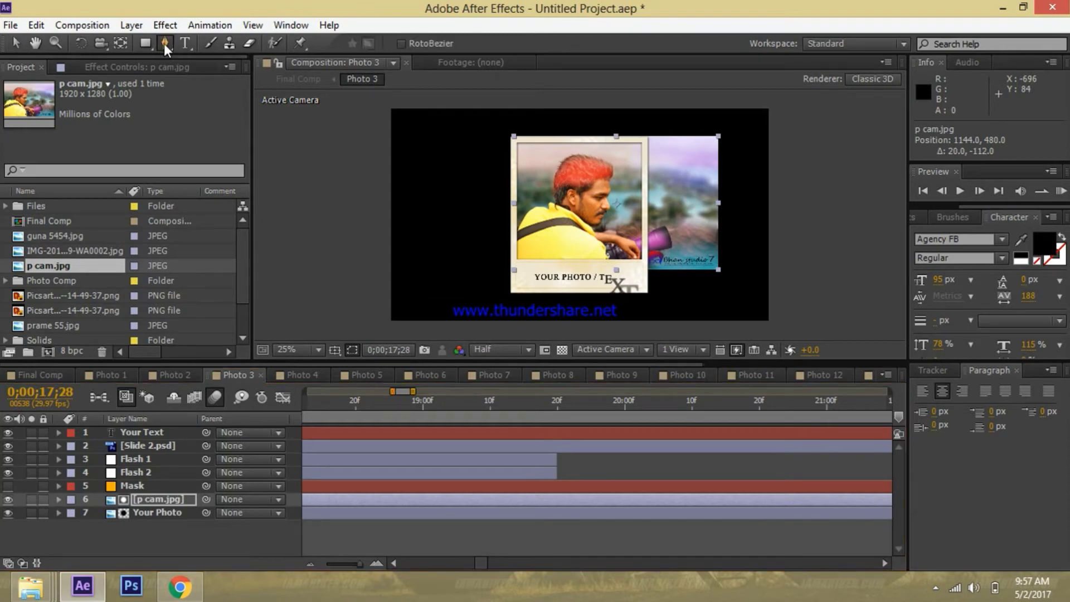
{"action": "left_click", "coordinate": [519, 139]}
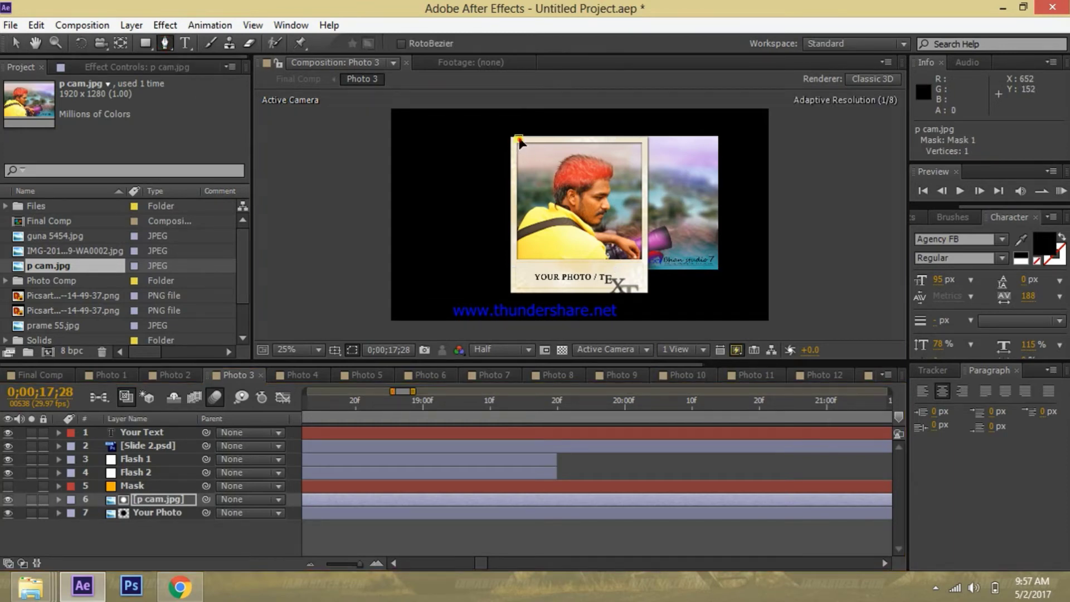
{"action": "left_click", "coordinate": [644, 139]}
{"action": "left_click", "coordinate": [640, 267]}
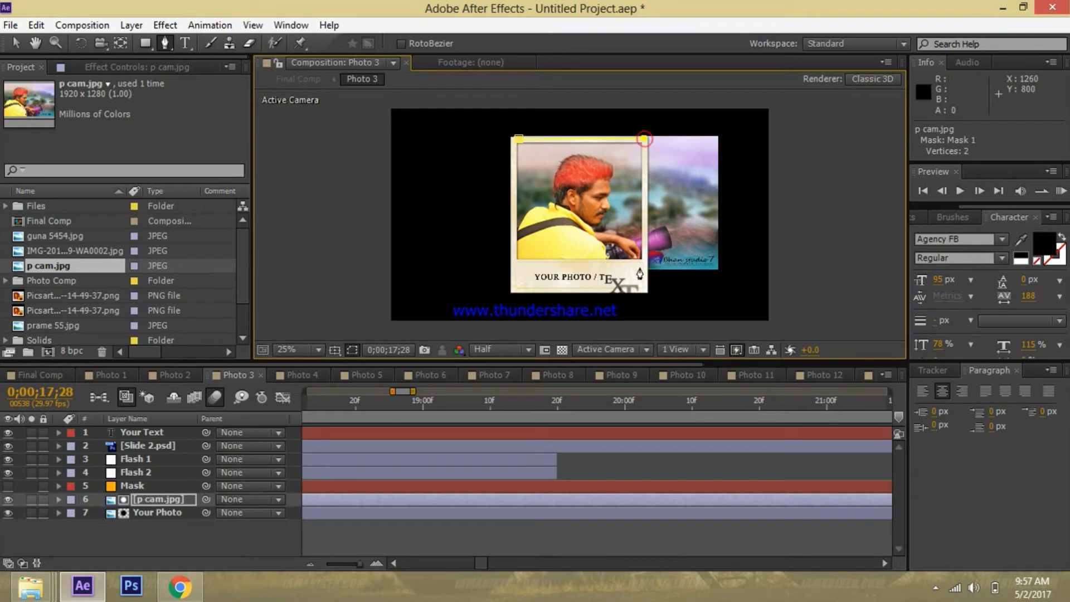
{"action": "left_click_drag", "start_coordinate": [646, 267], "coordinate": [645, 262]}
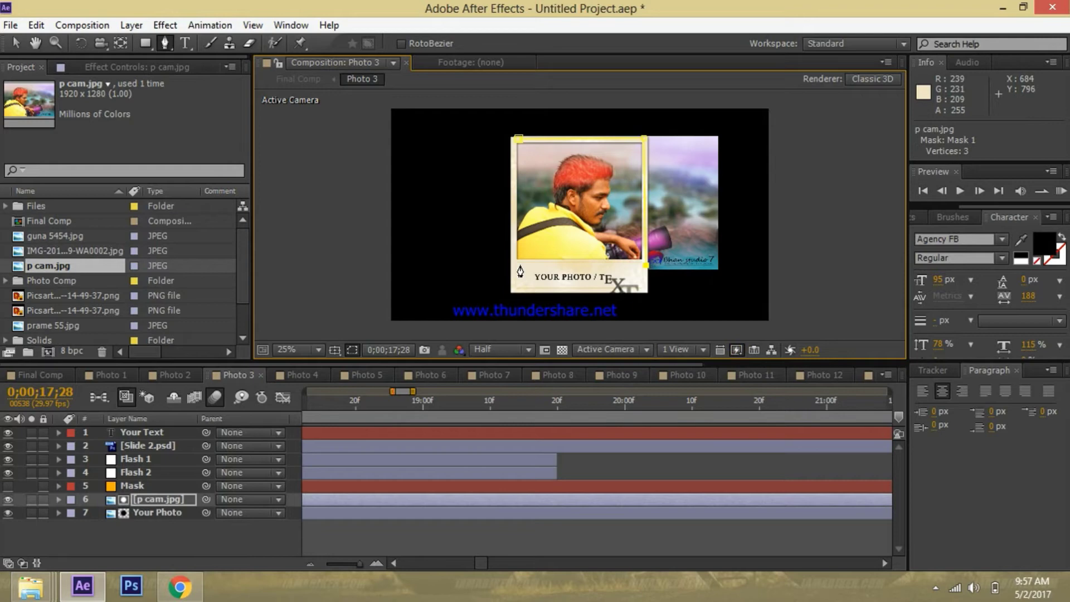
{"action": "left_click", "coordinate": [514, 265]}
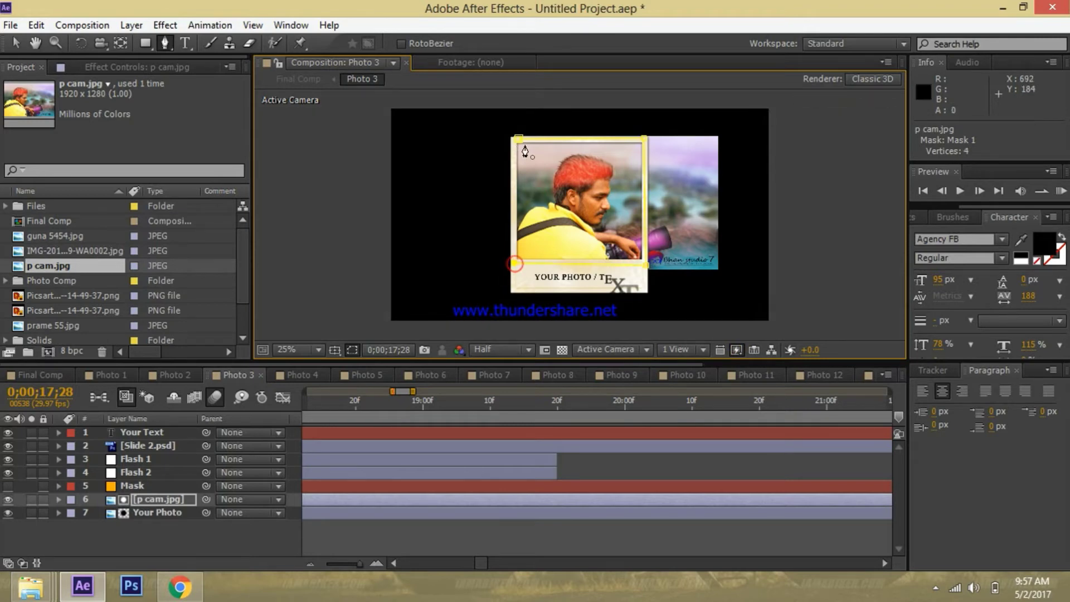
{"action": "left_click", "coordinate": [513, 146]}
{"action": "left_click_drag", "start_coordinate": [513, 146], "coordinate": [512, 136]}
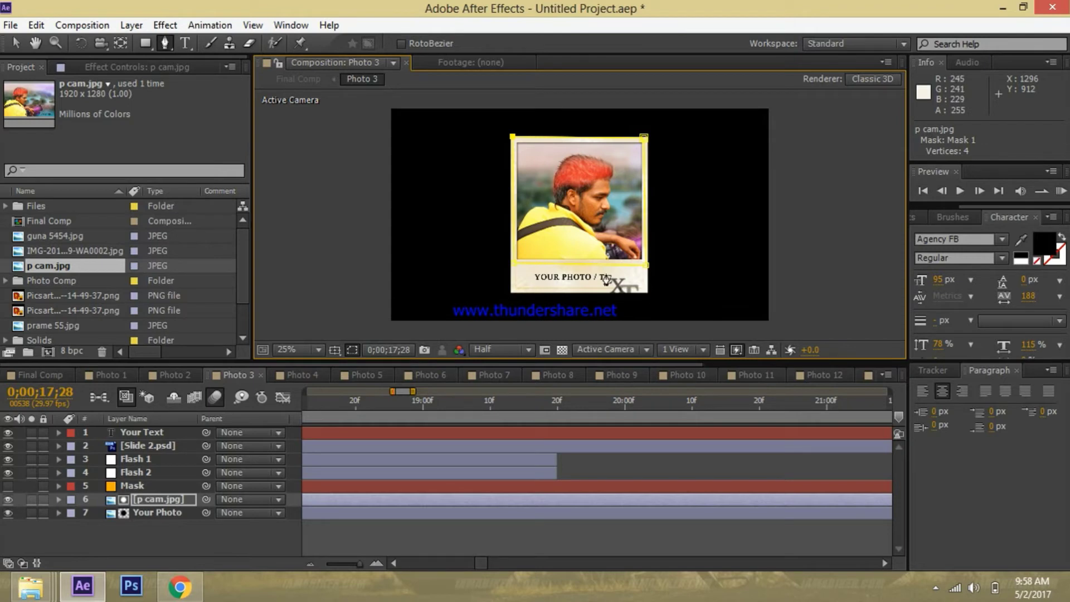
{"action": "left_click", "coordinate": [32, 374]}
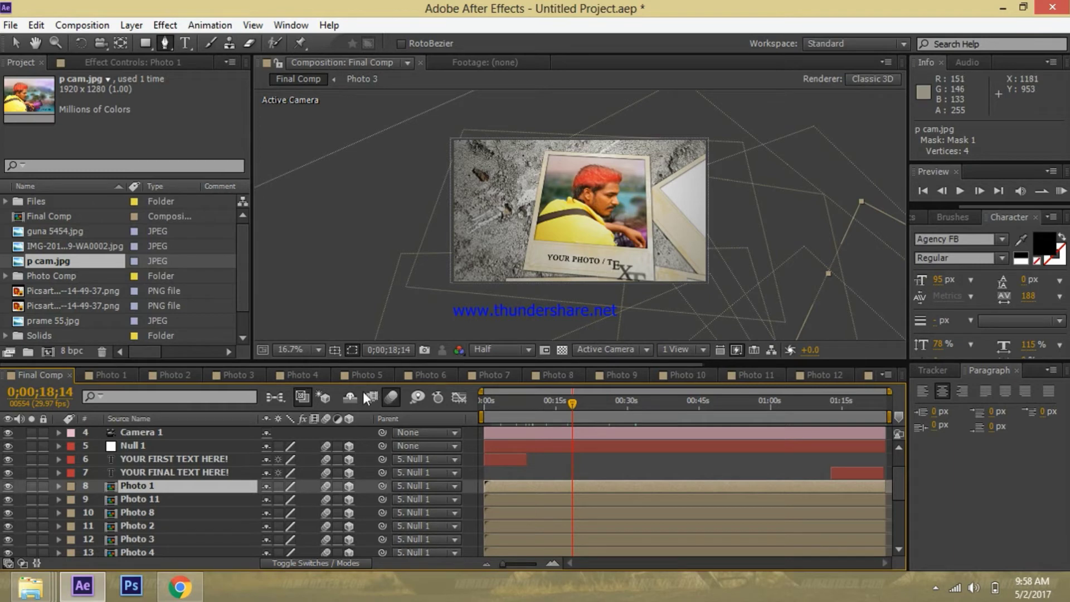
Try to replace the Your Text caption in Photo 3 with the pictured person's name and check it in Final Comp
{"action": "left_click", "coordinate": [242, 371]}
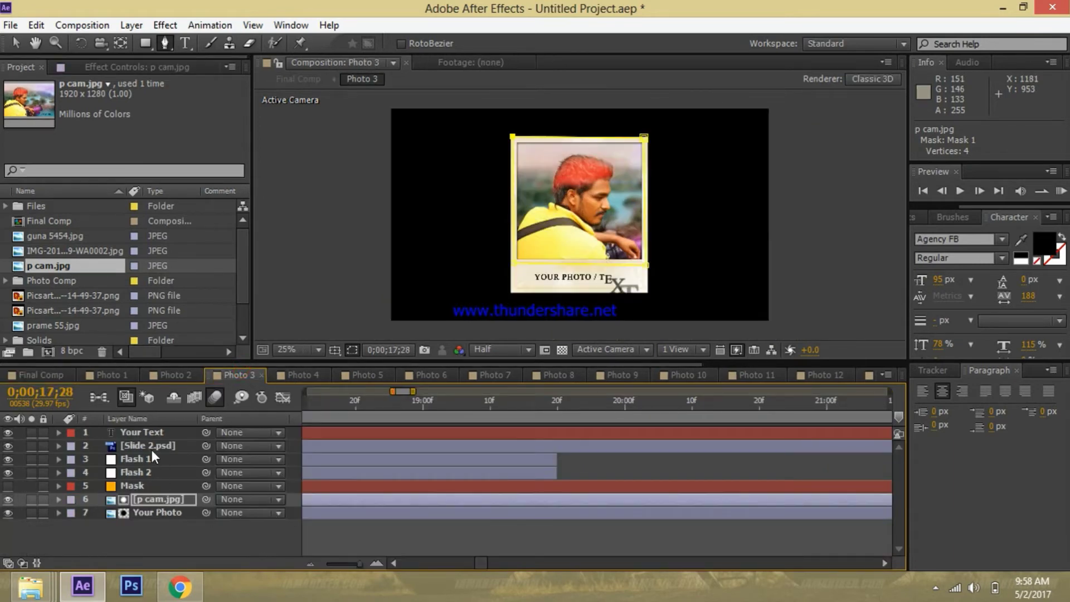
{"action": "left_click", "coordinate": [142, 434]}
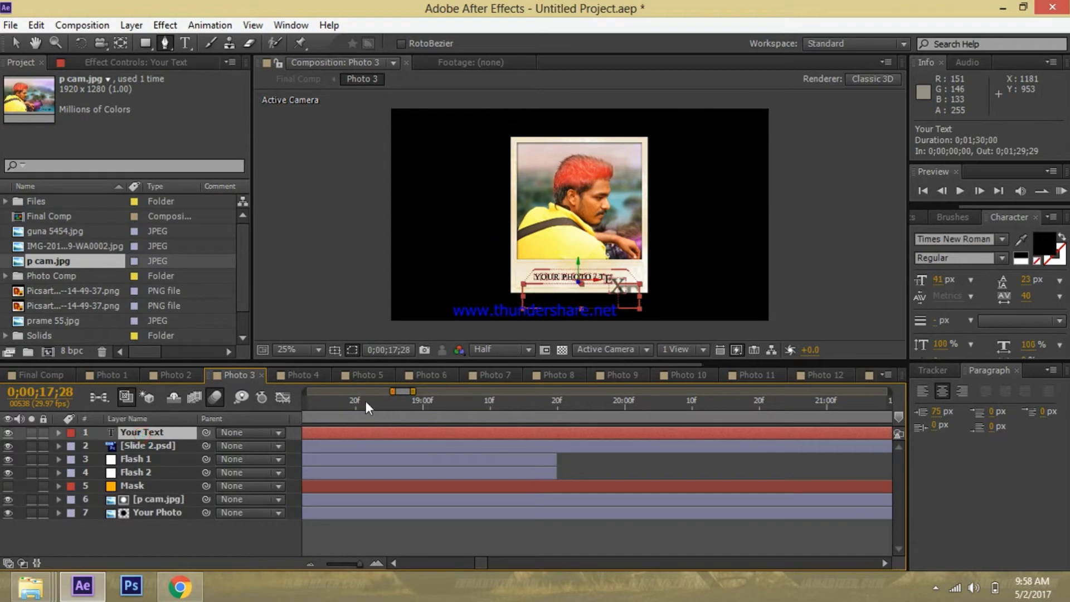
{"action": "key", "text": "ctrl+t"}
{"action": "left_click", "coordinate": [376, 433]}
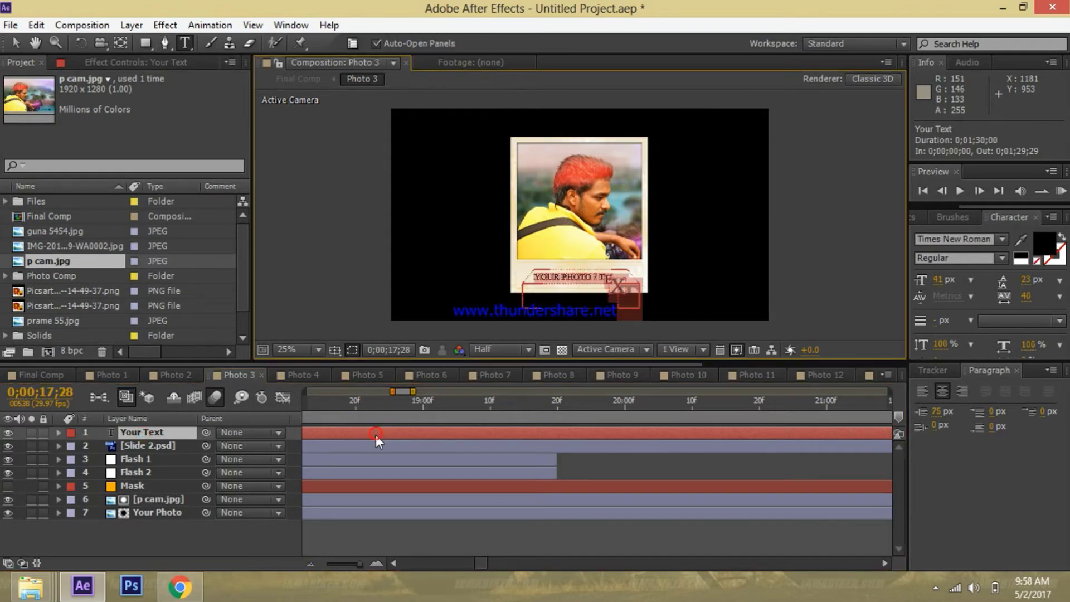
{"action": "key", "text": "BackSpace"}
{"action": "key", "text": "ctrl+v"}
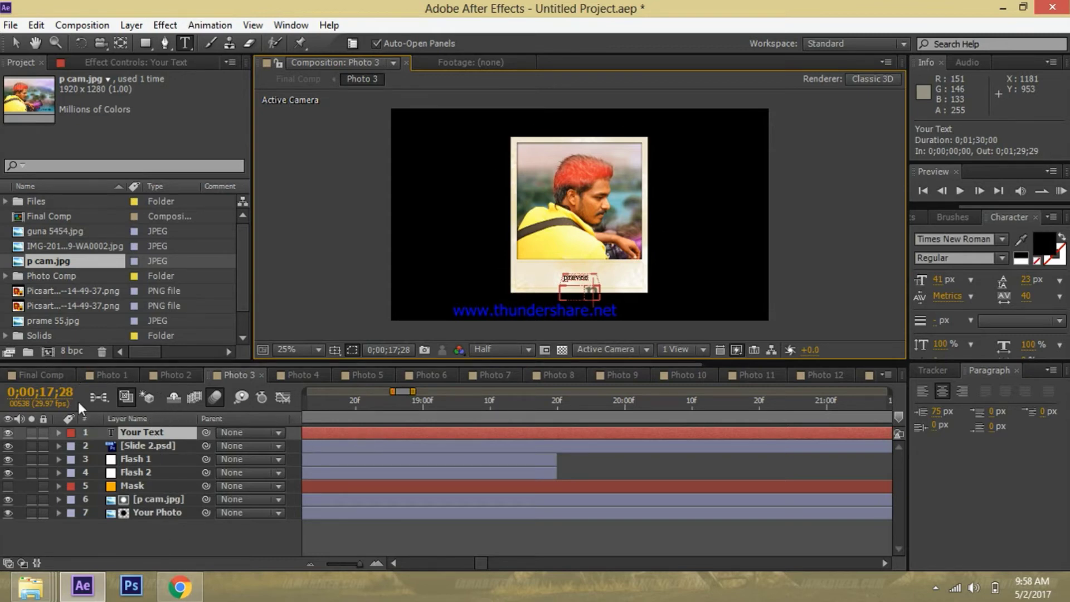
{"action": "left_click", "coordinate": [58, 376]}
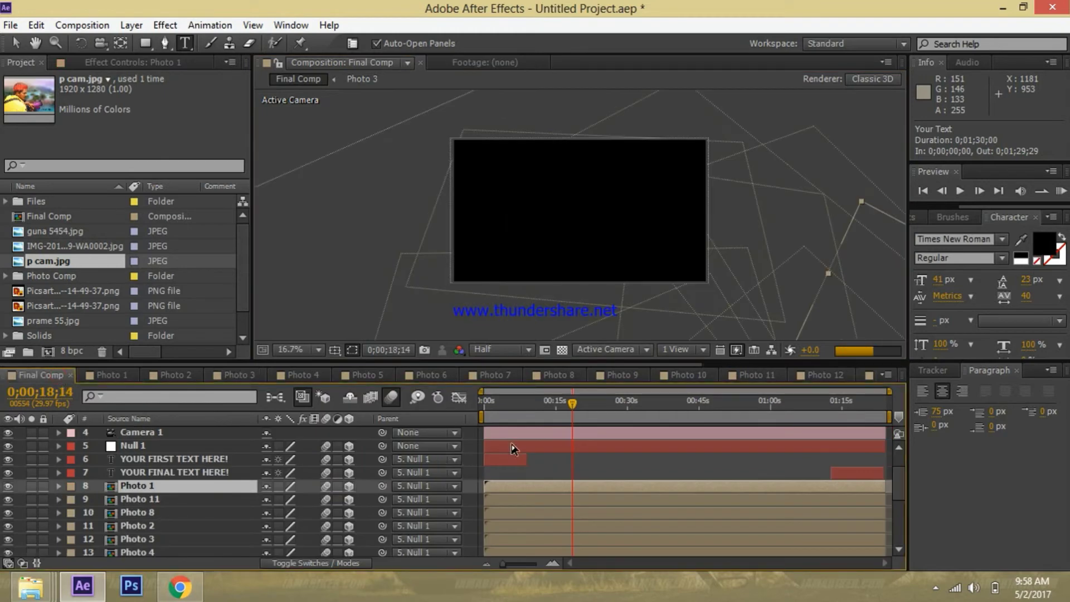
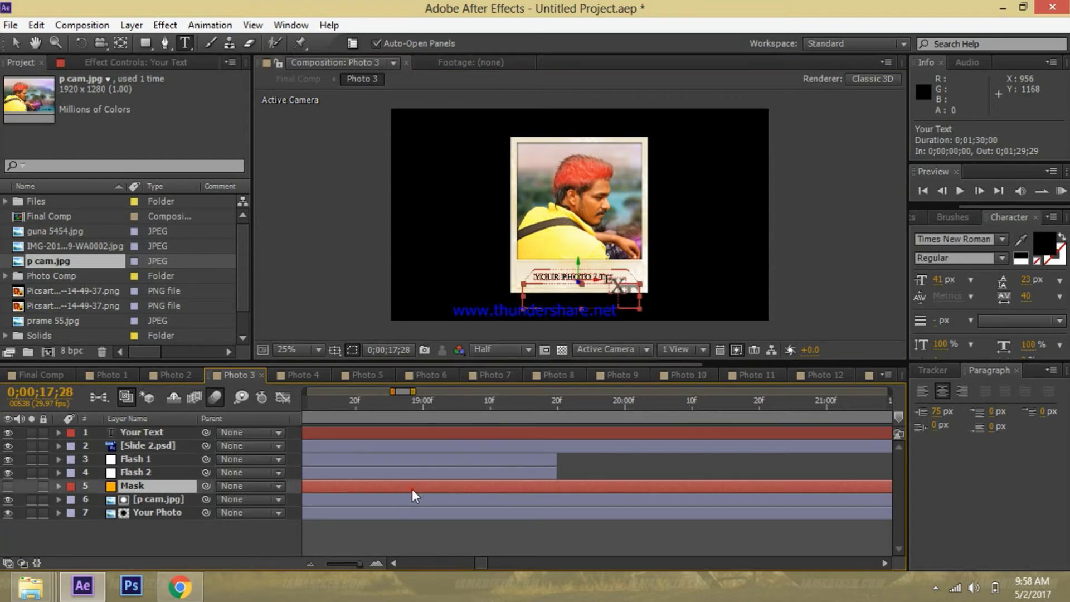
Replace the whole content of Photo 3's Your Text layer with the pictured person's first name
{"action": "double_click", "coordinate": [413, 489]}
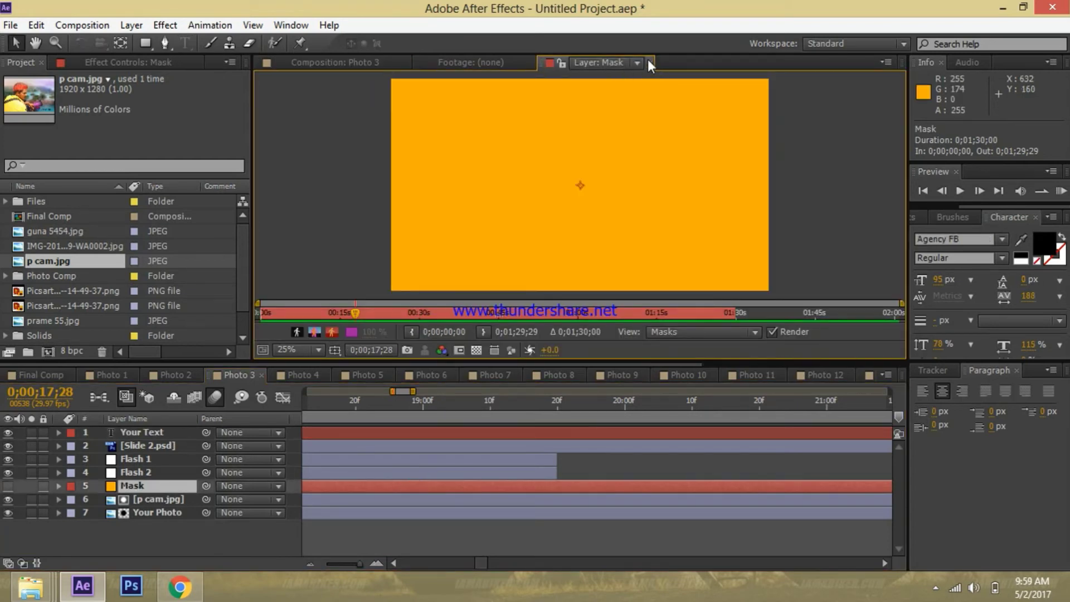
{"action": "left_click", "coordinate": [650, 62]}
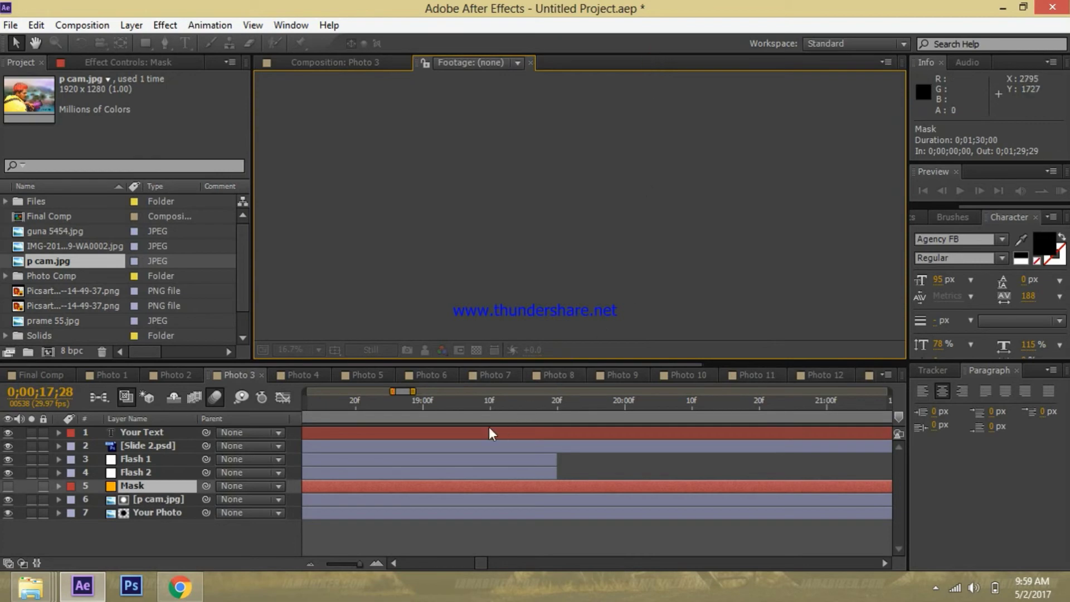
{"action": "left_click", "coordinate": [384, 432]}
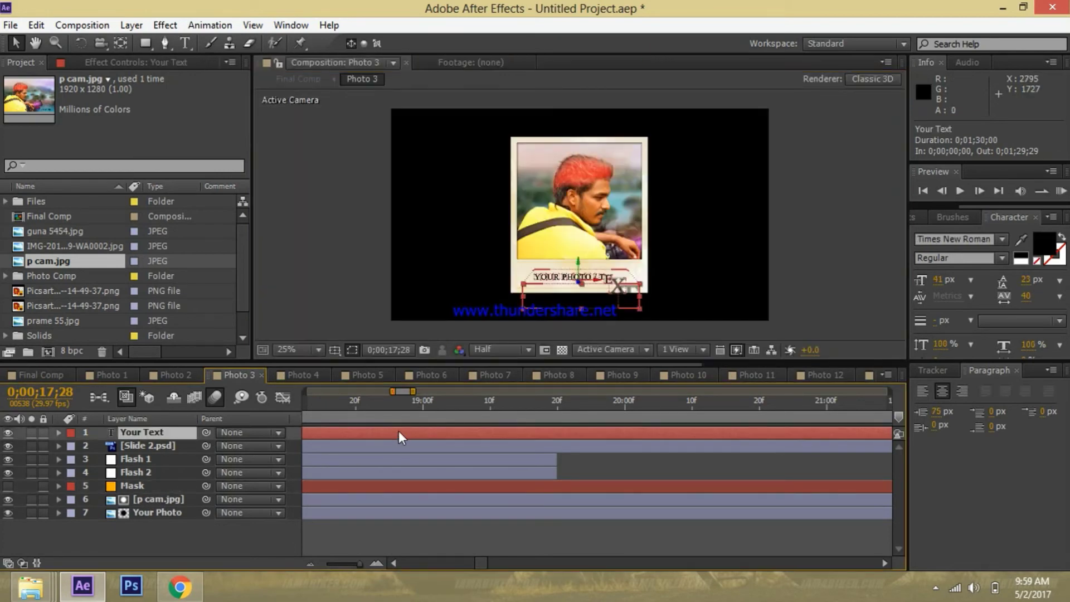
{"action": "double_click", "coordinate": [399, 431]}
{"action": "key", "text": "period"}
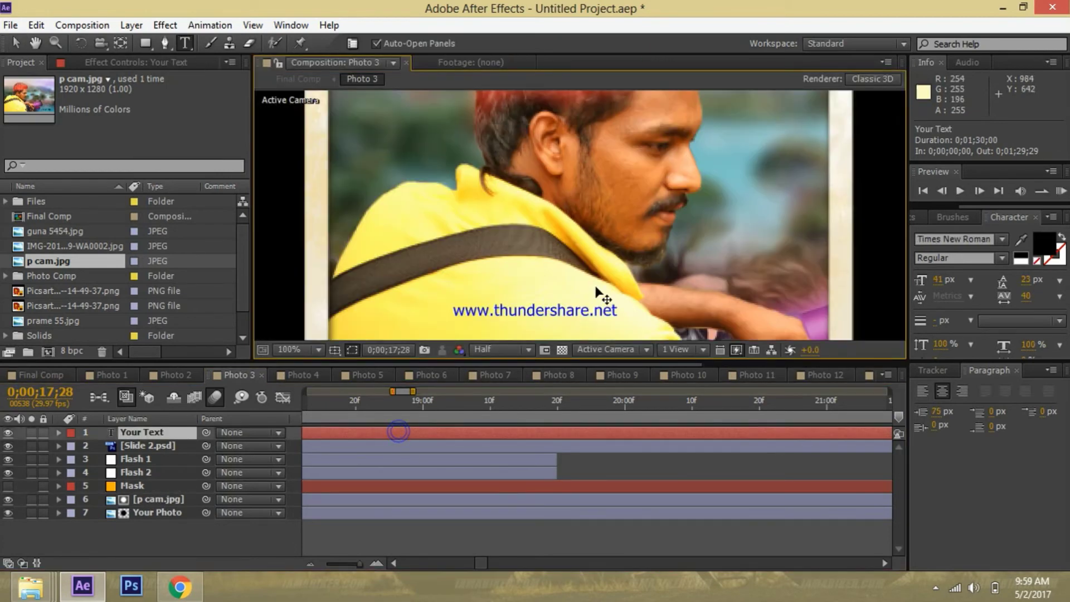
{"action": "key", "text": "comma"}
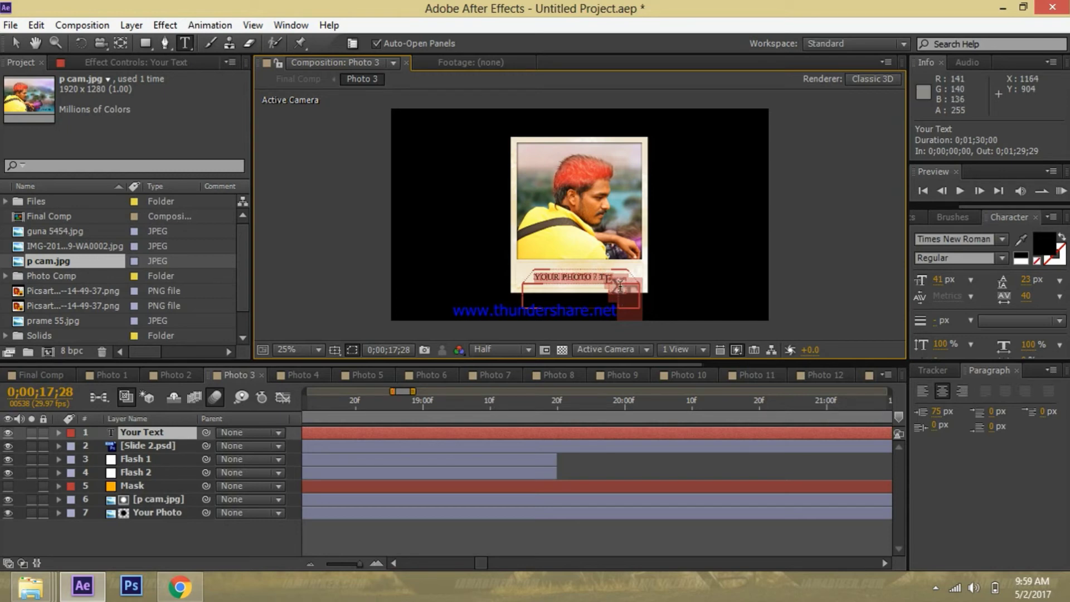
{"action": "key", "text": "BackSpace"}
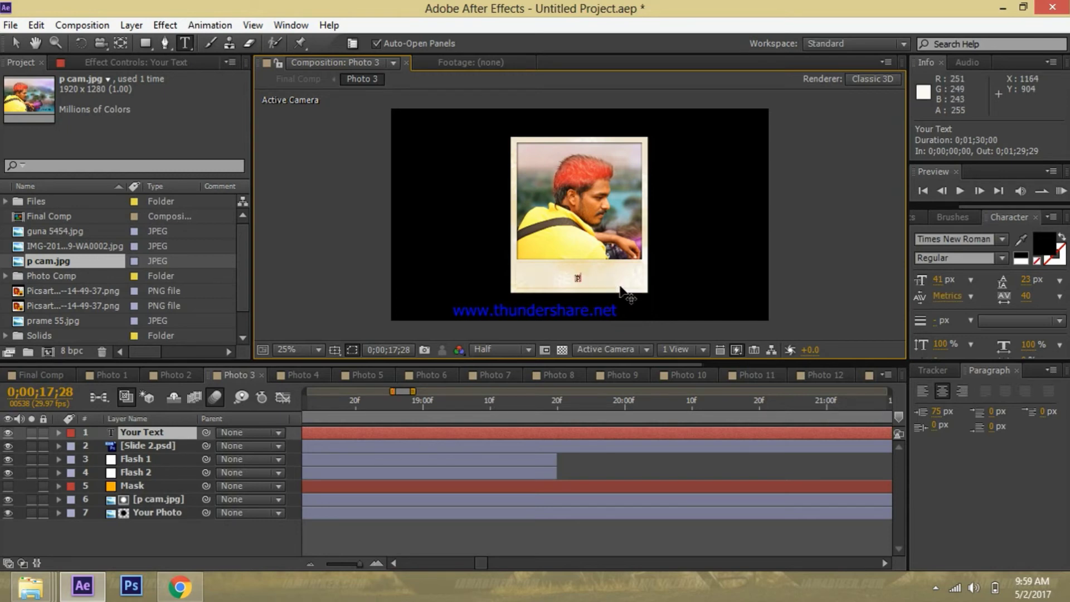
{"action": "type", "text": "prav"}
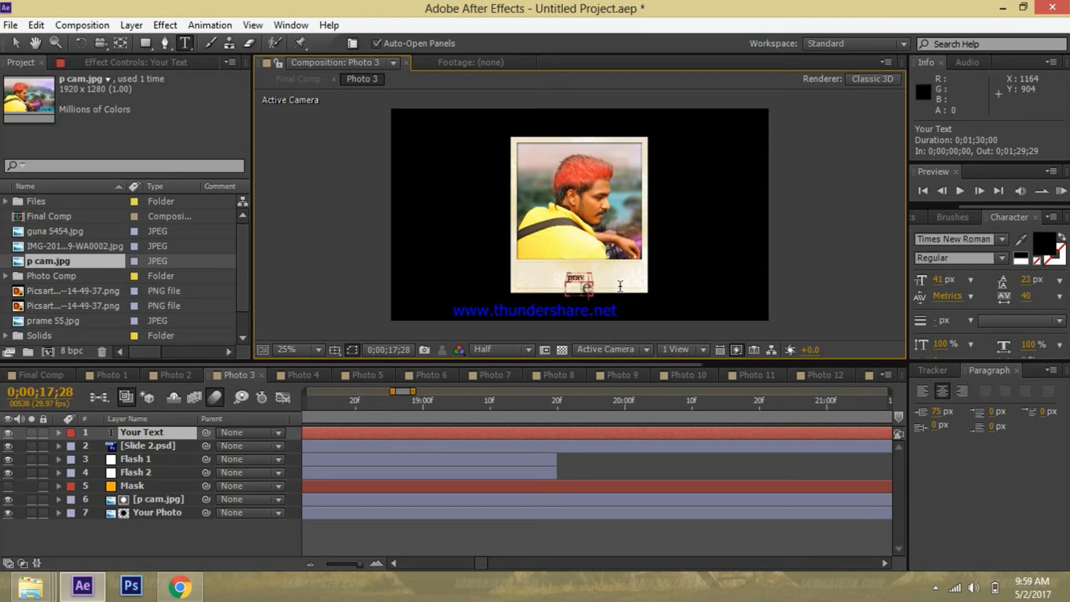
{"action": "type", "text": "een"}
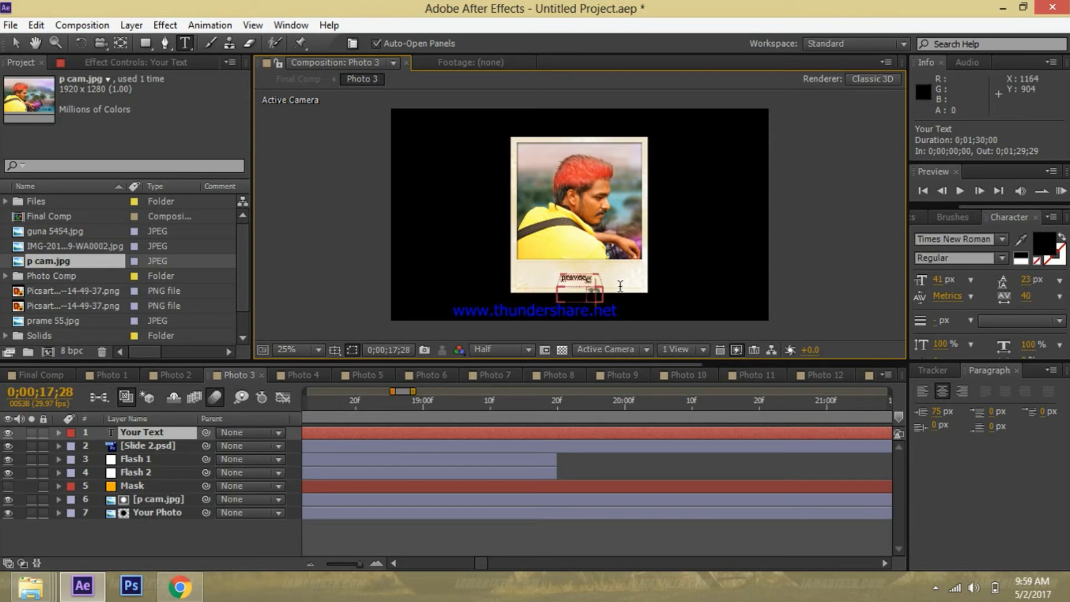
{"action": "key", "text": "BackSpace"}
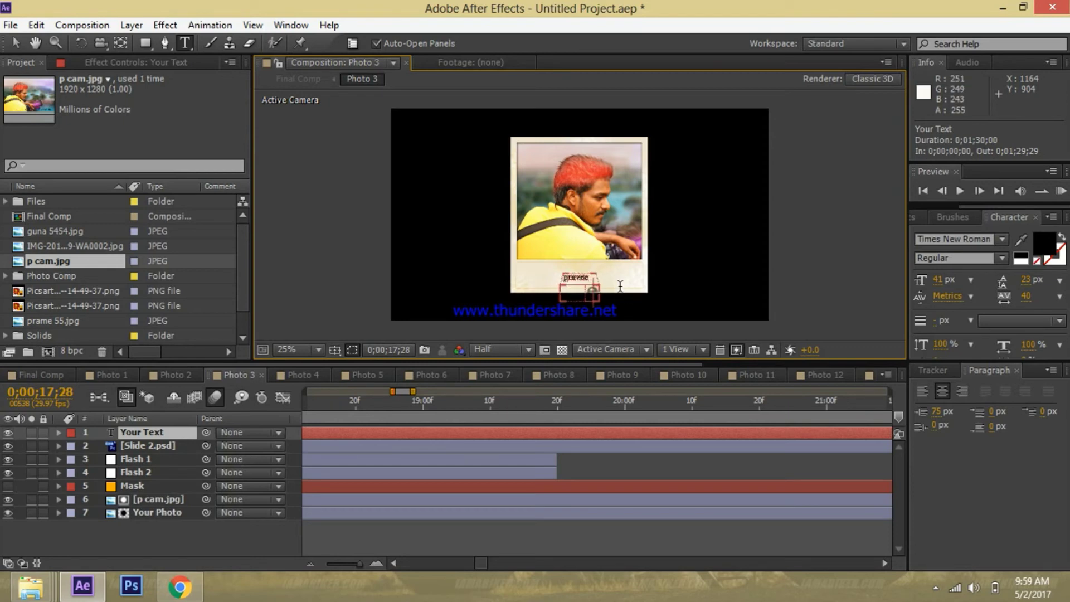
{"action": "type", "text": "en"}
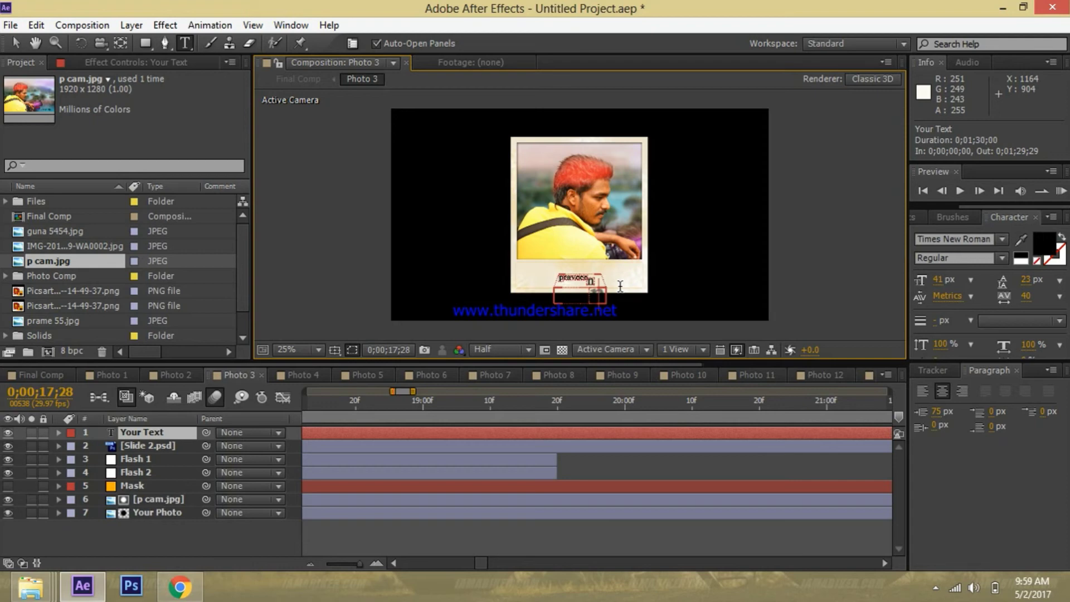
Set the Photo 3 caption's font size to 59 px and delete the surplus letter "e" from the name
{"action": "left_click", "coordinate": [506, 429]}
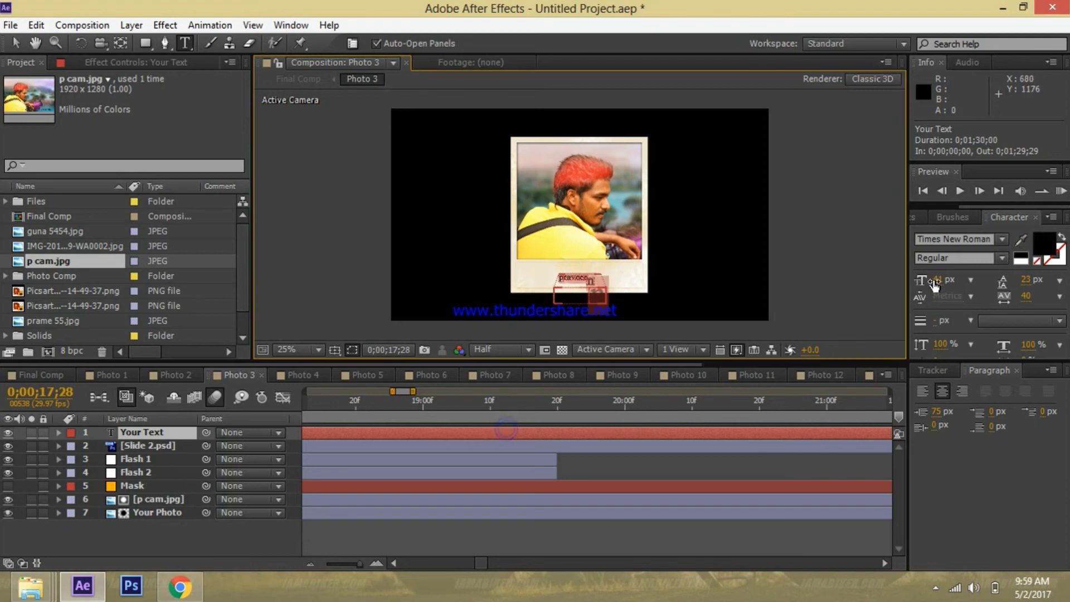
{"action": "left_click_drag", "start_coordinate": [935, 284], "coordinate": [945, 295]}
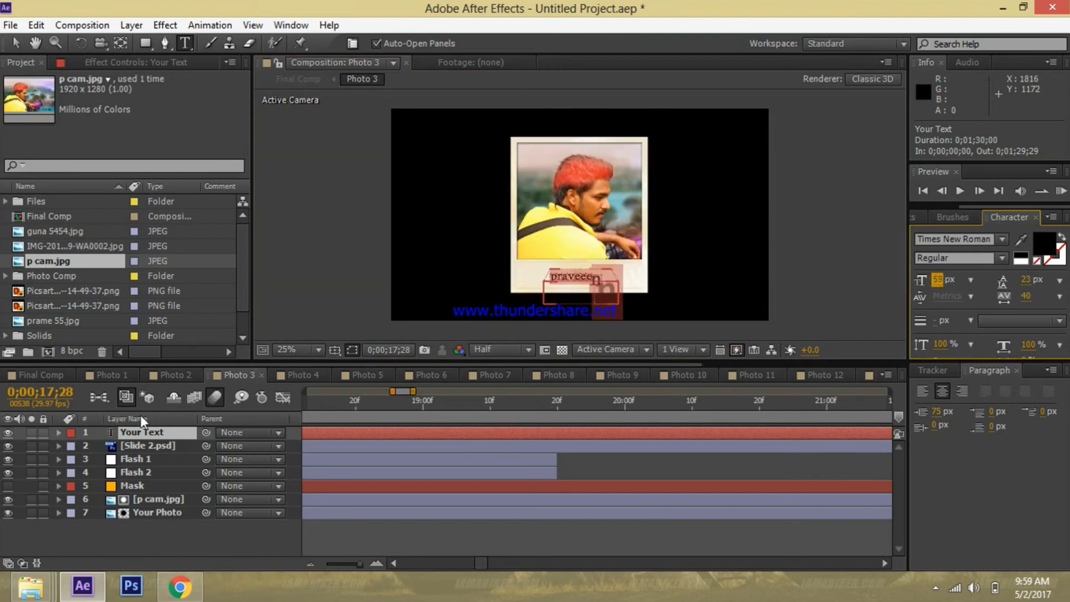
{"action": "left_click", "coordinate": [483, 434]}
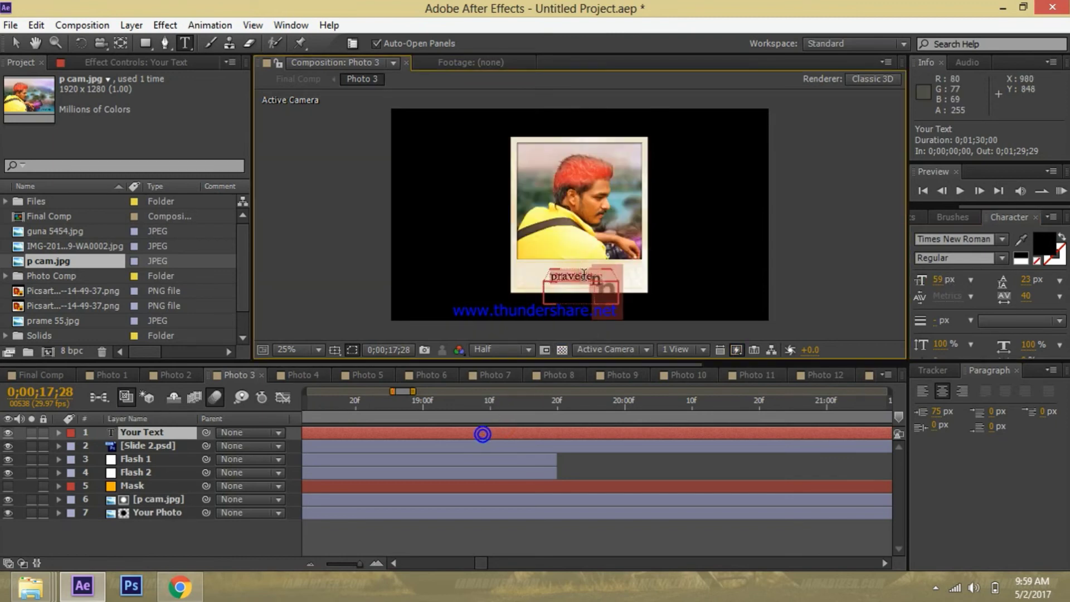
{"action": "left_click", "coordinate": [602, 301]}
{"action": "key", "text": "BackSpace"}
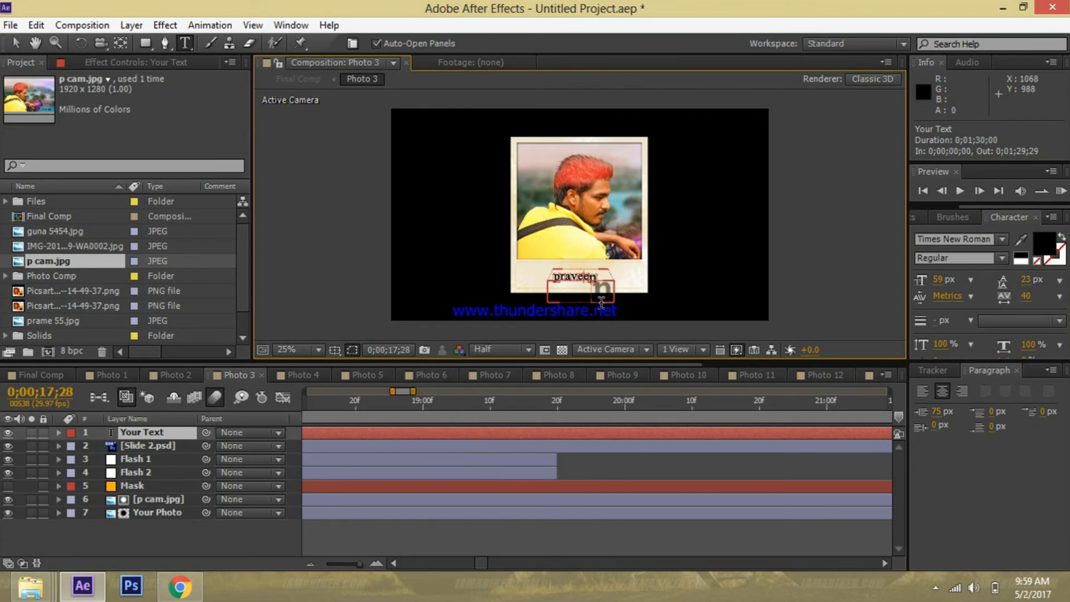
Check Final Comp between about 17 and 18 seconds and look through the Photo 4 to Photo 7 compositions, showing Photo 7's whole timeline
{"action": "left_click", "coordinate": [51, 374]}
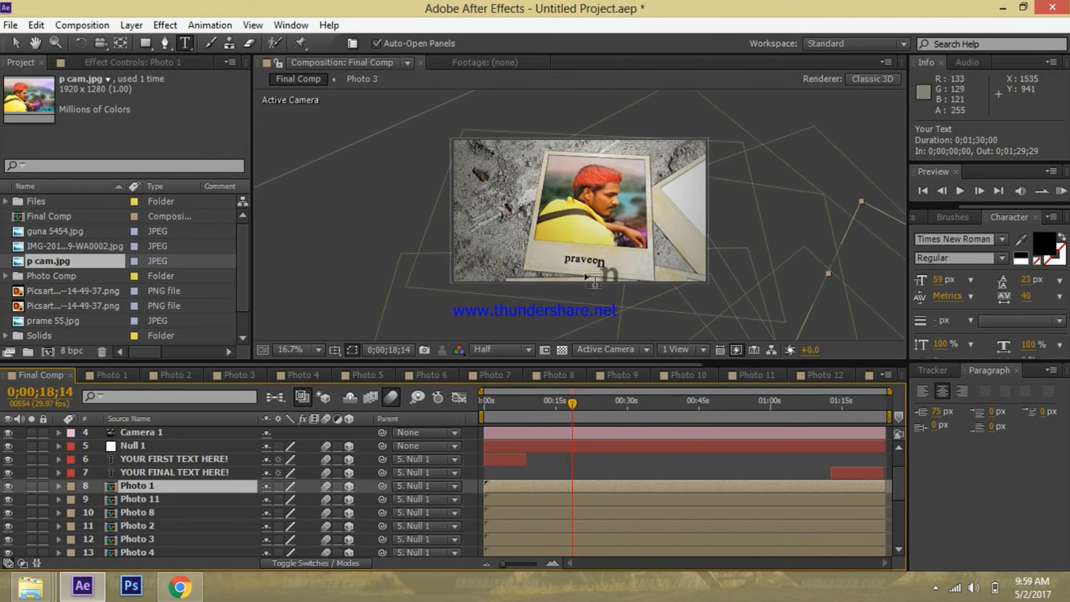
{"action": "left_click_drag", "start_coordinate": [571, 403], "coordinate": [564, 403]}
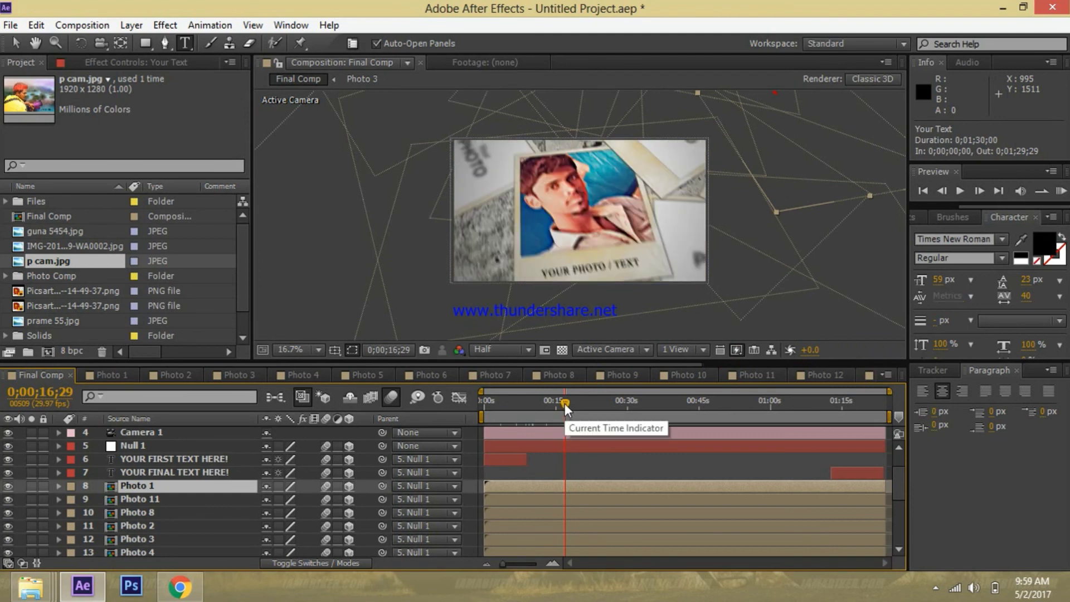
{"action": "left_click", "coordinate": [295, 375]}
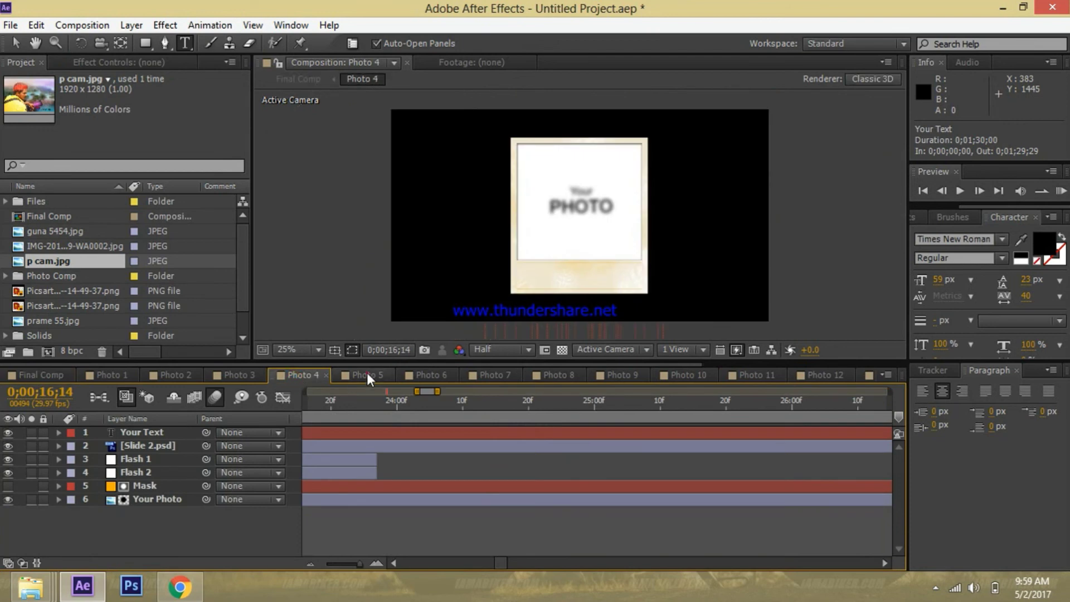
{"action": "left_click", "coordinate": [367, 372]}
{"action": "left_click", "coordinate": [421, 374]}
{"action": "left_click", "coordinate": [492, 374]}
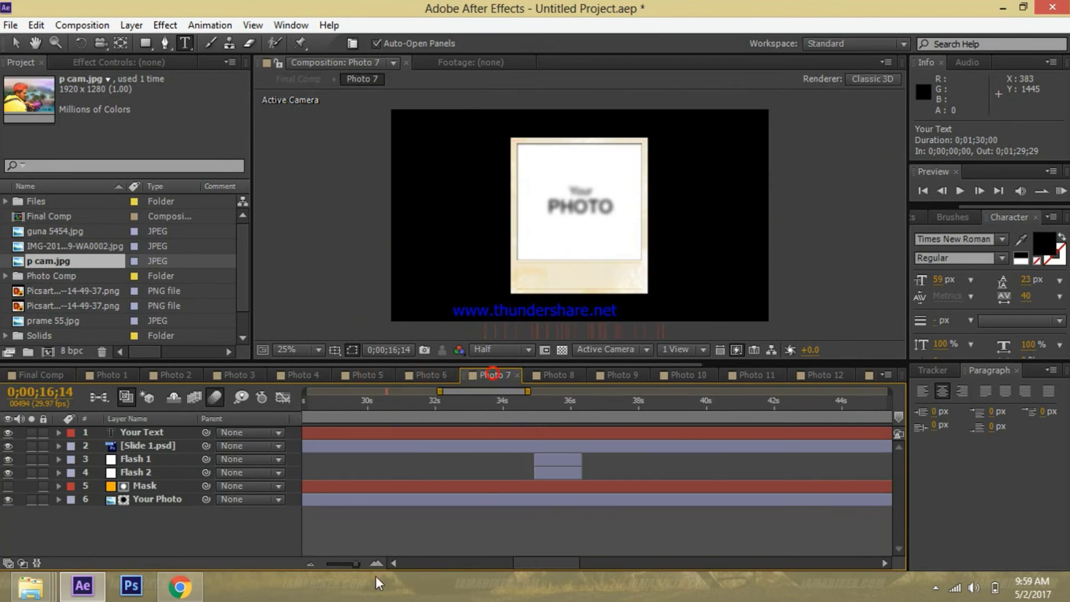
{"action": "left_click_drag", "start_coordinate": [343, 562], "coordinate": [319, 563]}
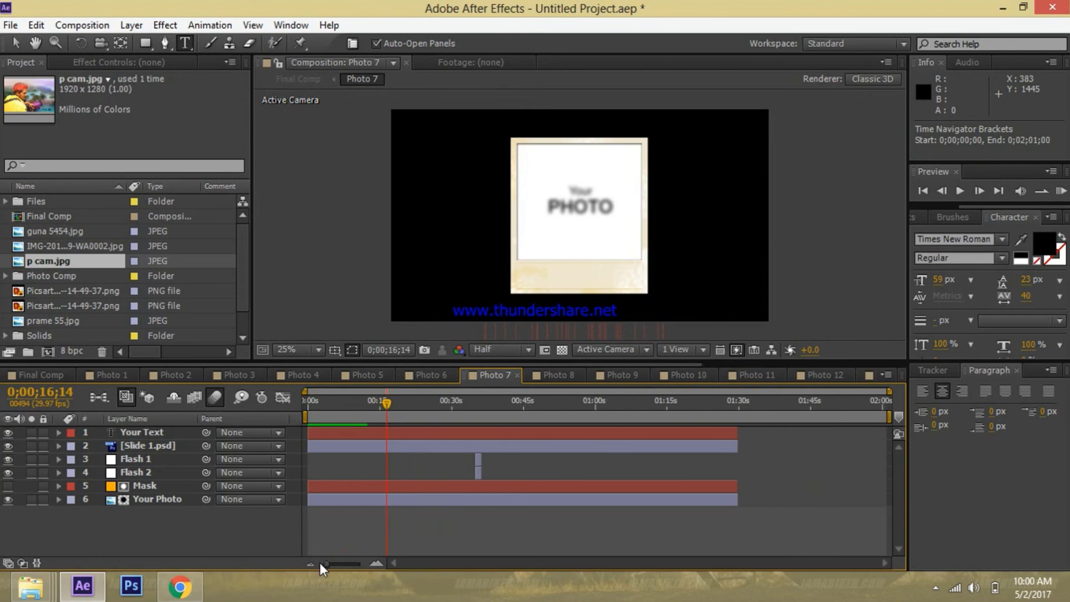